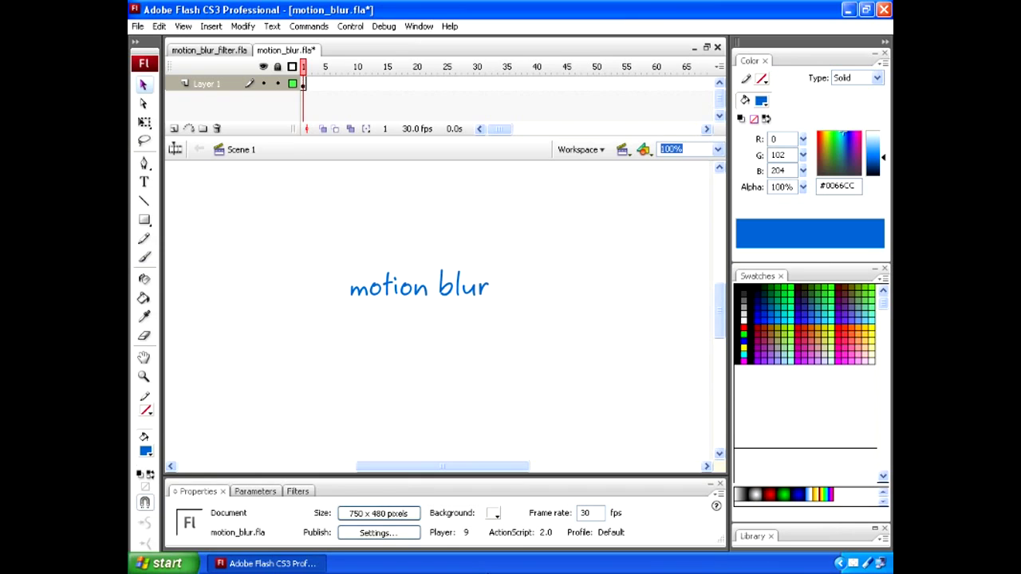
Step: Move the "motion blur" text horizontally to the right side of the stage
click(387, 292)
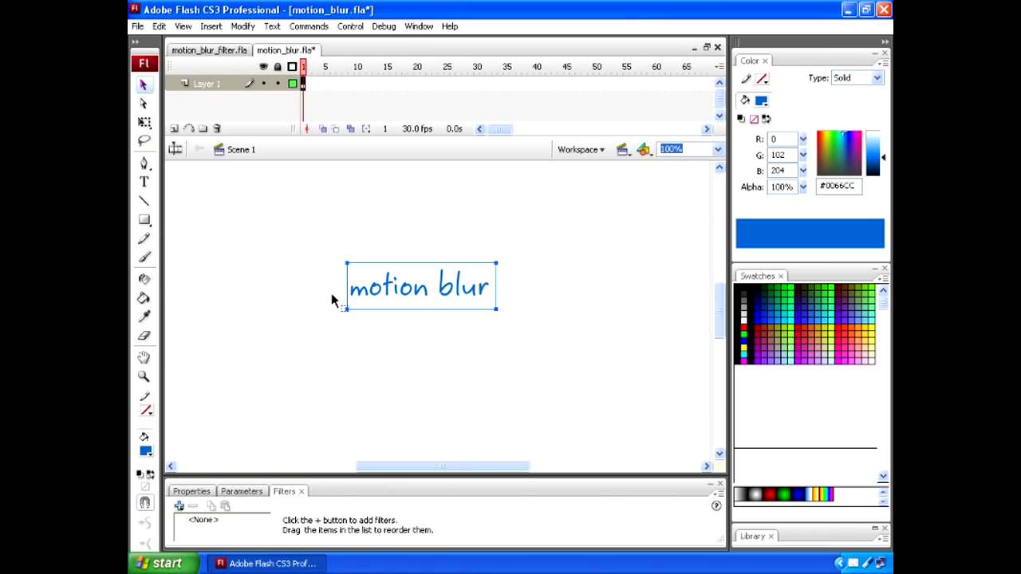
drag(367, 296, 563, 296)
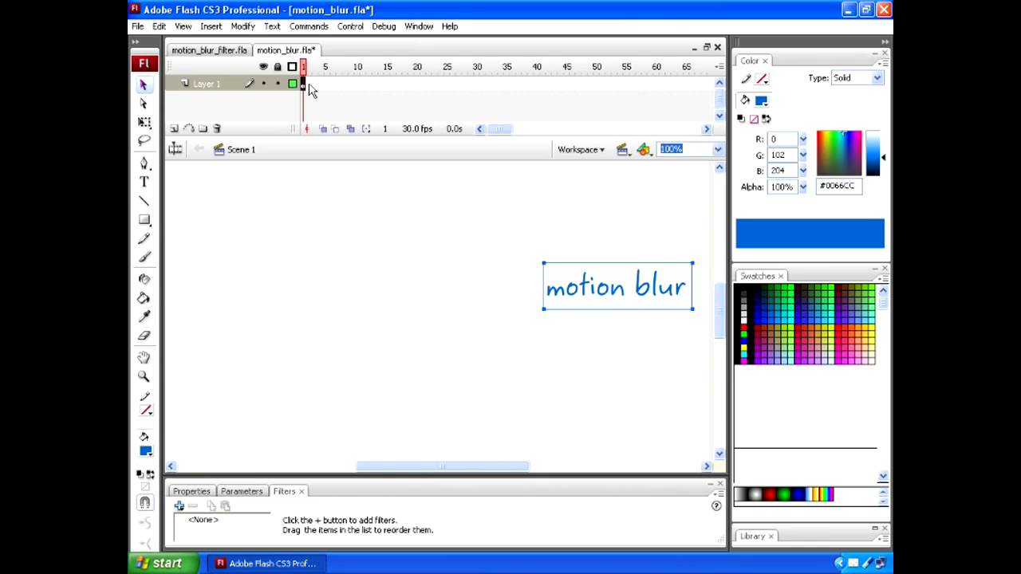
Step: Move the text's keyframe on Layer 1 to frame 10 and insert a keyframe at frame 4
drag(304, 86, 357, 90)
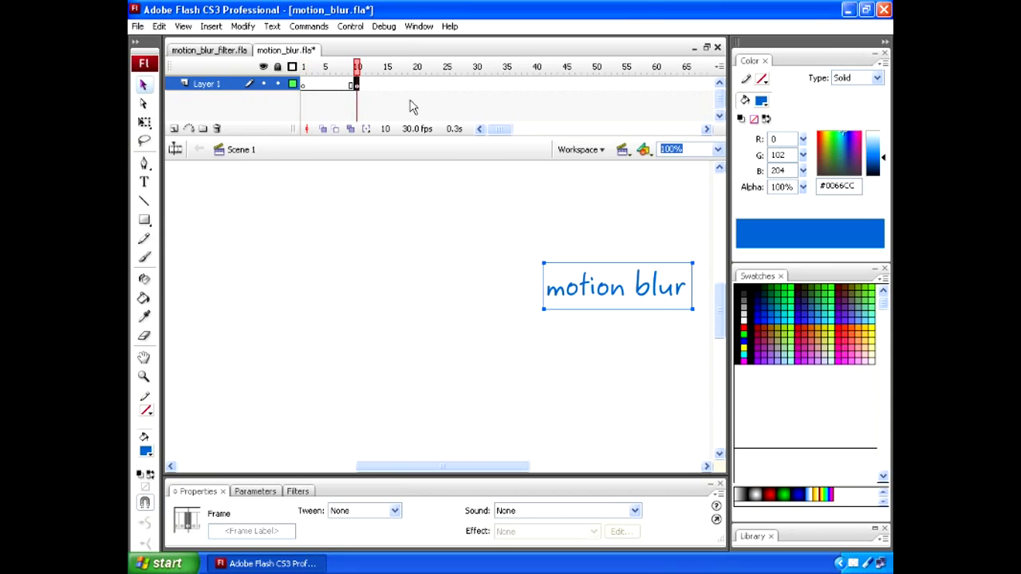
click(322, 86)
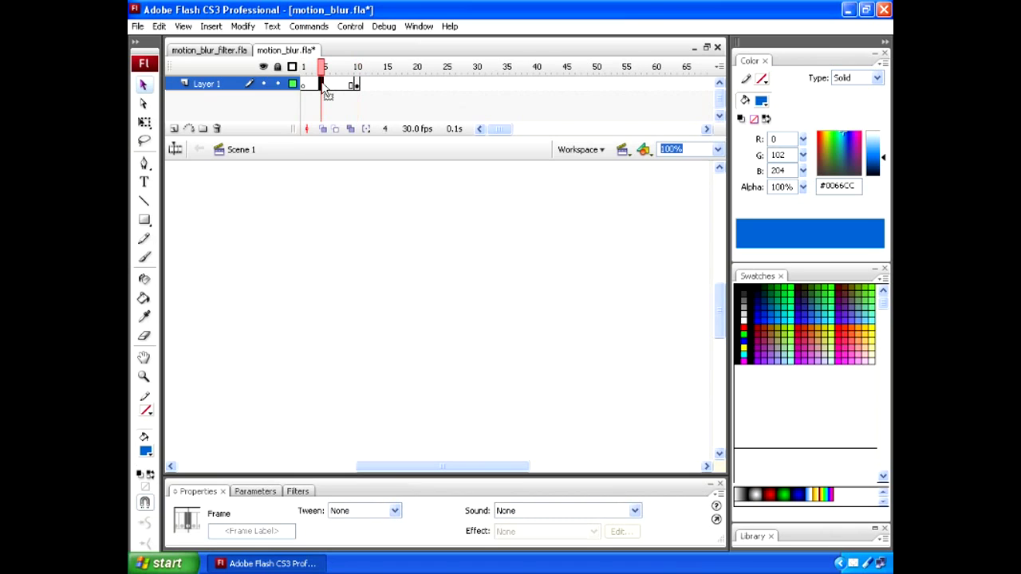
key(F6)
Step: Set the fill to a linear gradient with an added middle stop of #0066CC and a white #FFFFFF left stop
click(877, 78)
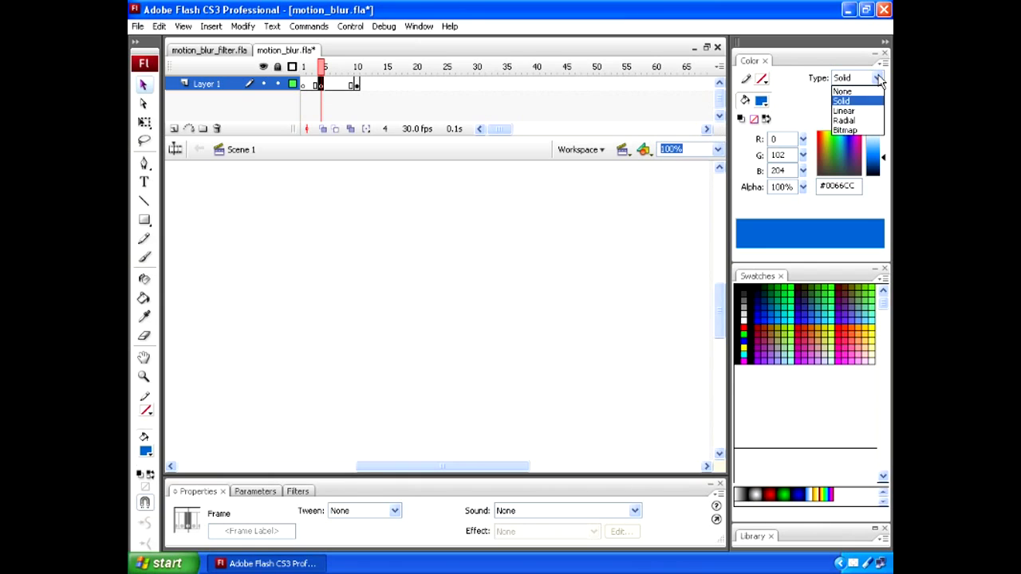
click(866, 117)
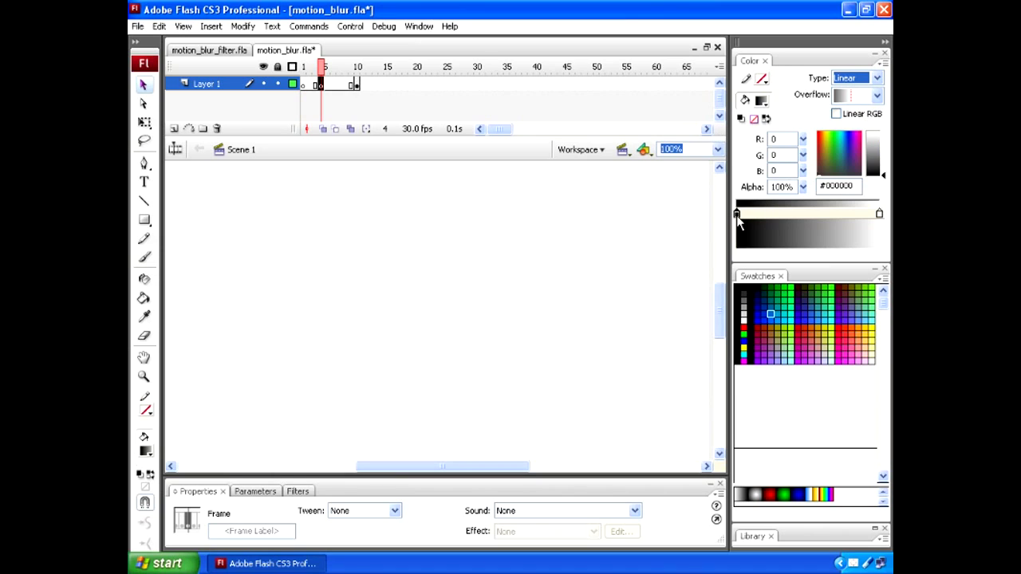
click(808, 213)
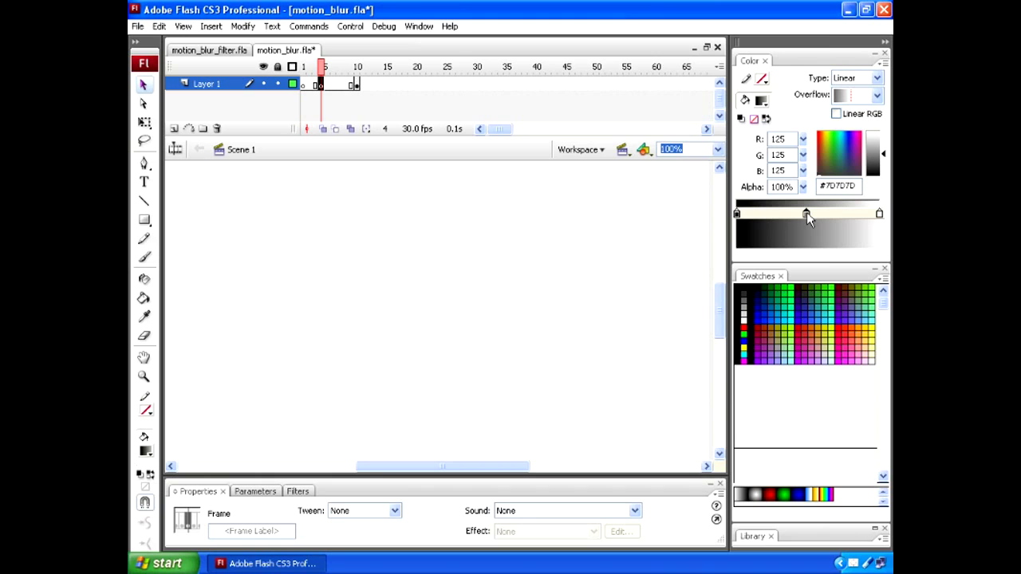
double_click(806, 214)
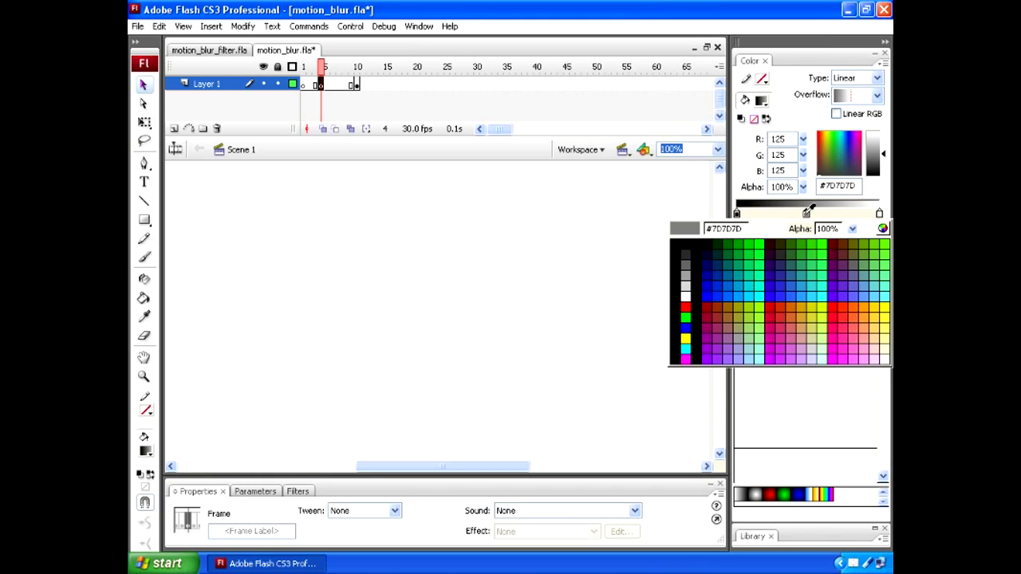
click(729, 285)
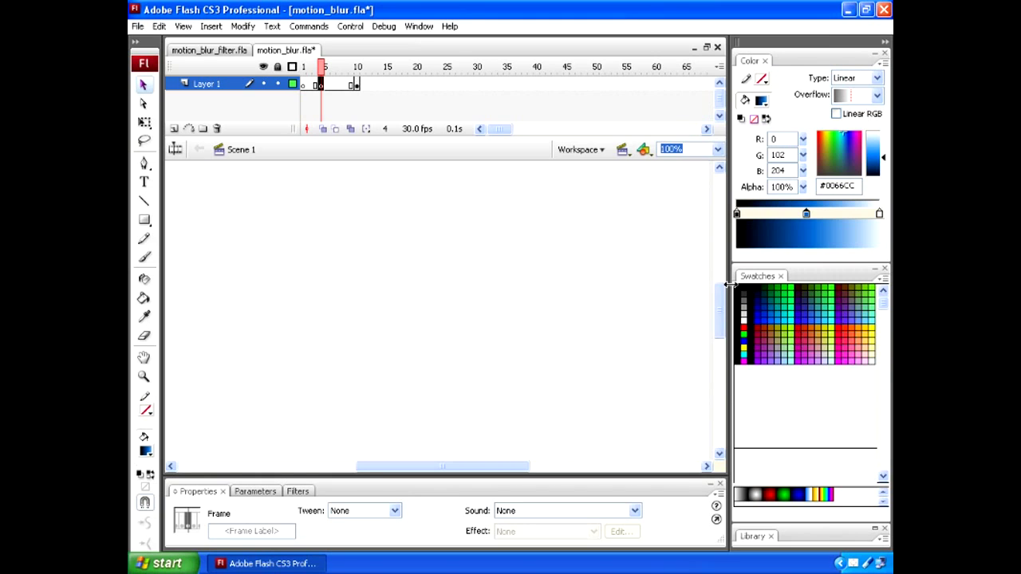
double_click(736, 214)
click(685, 290)
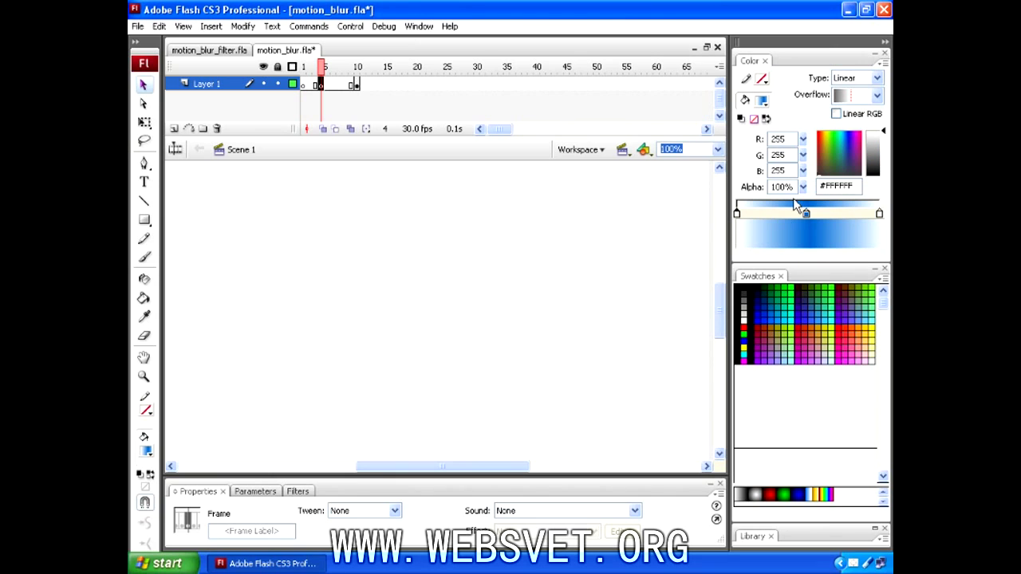
Step: Set the alpha of both white end stops of the gradient to 0% and the blue middle stop's alpha to 80%
drag(802, 188, 808, 266)
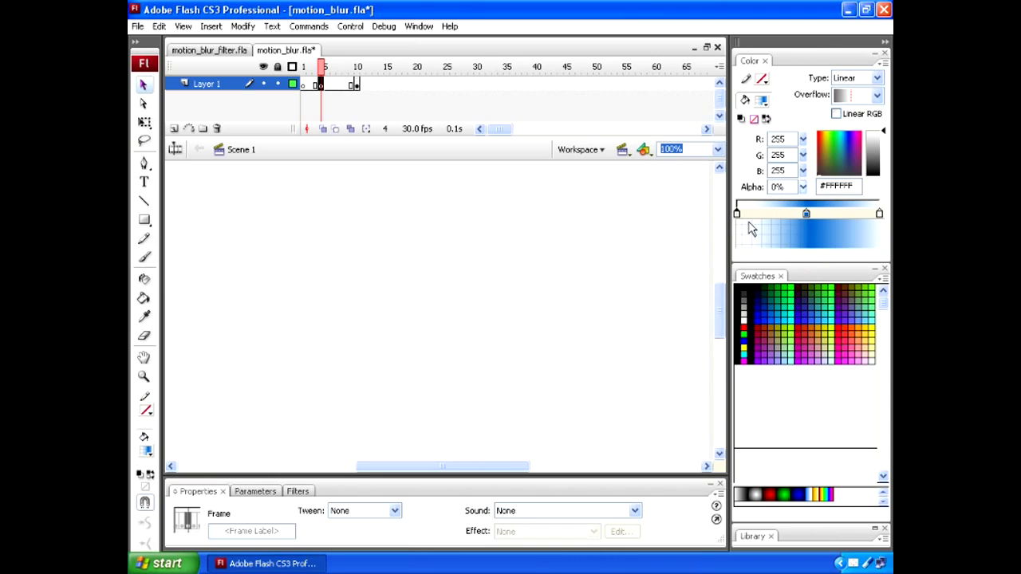
click(880, 213)
drag(803, 187, 807, 259)
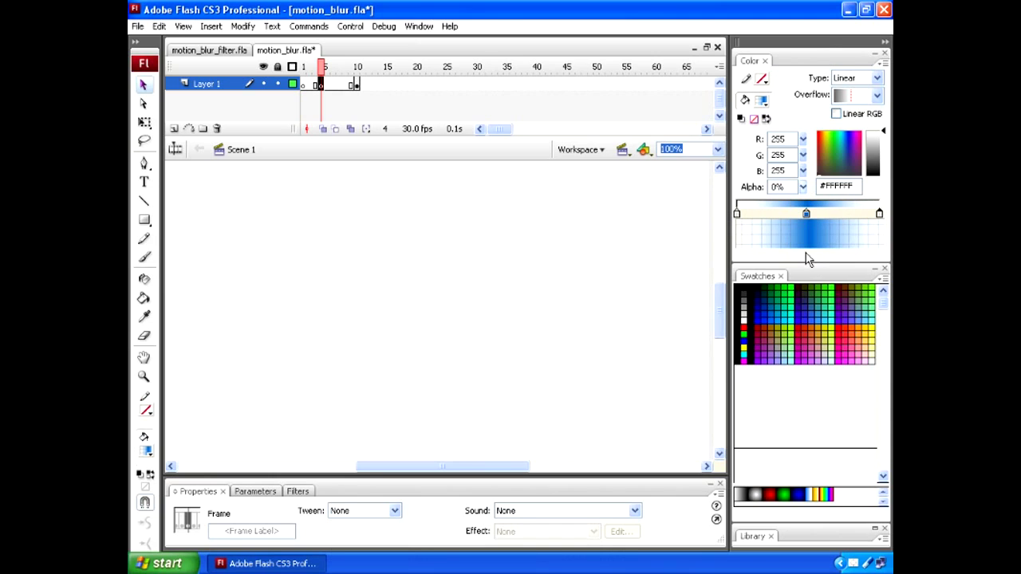
click(807, 212)
click(803, 188)
drag(805, 193, 804, 239)
click(879, 214)
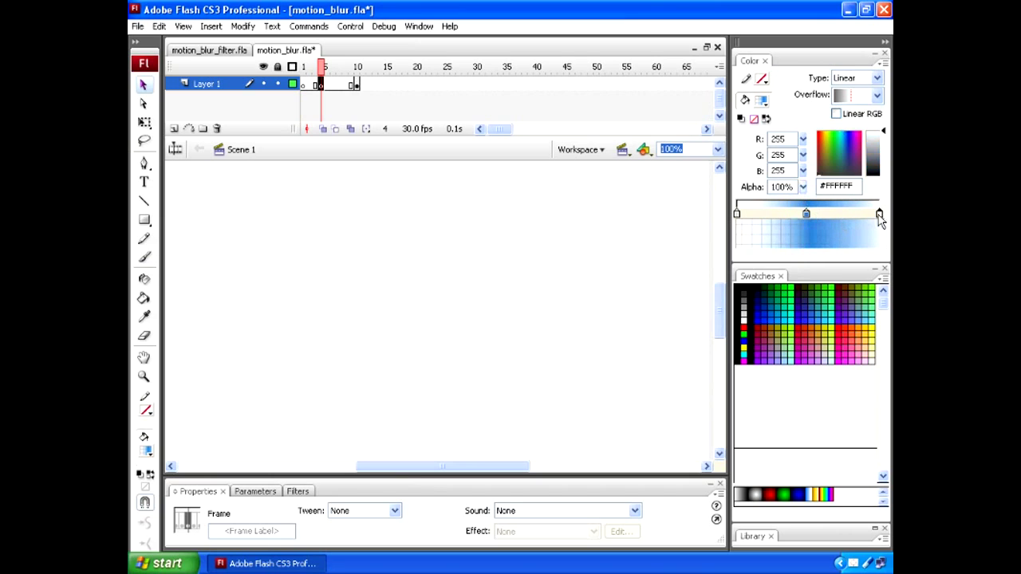
drag(803, 187, 801, 271)
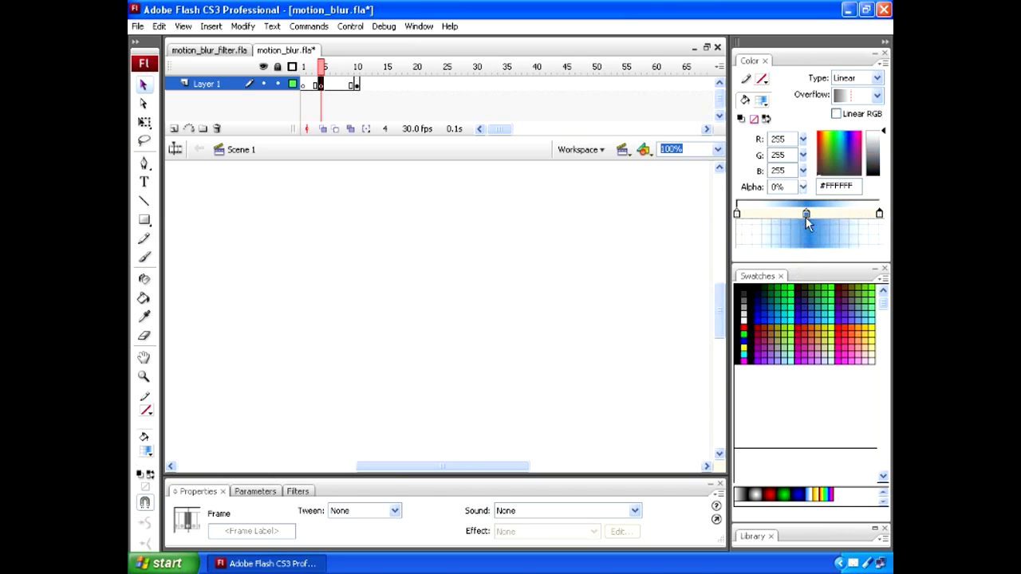
Step: Set the blue middle stop's alpha to 74% and add the gradient to the swatches
click(806, 214)
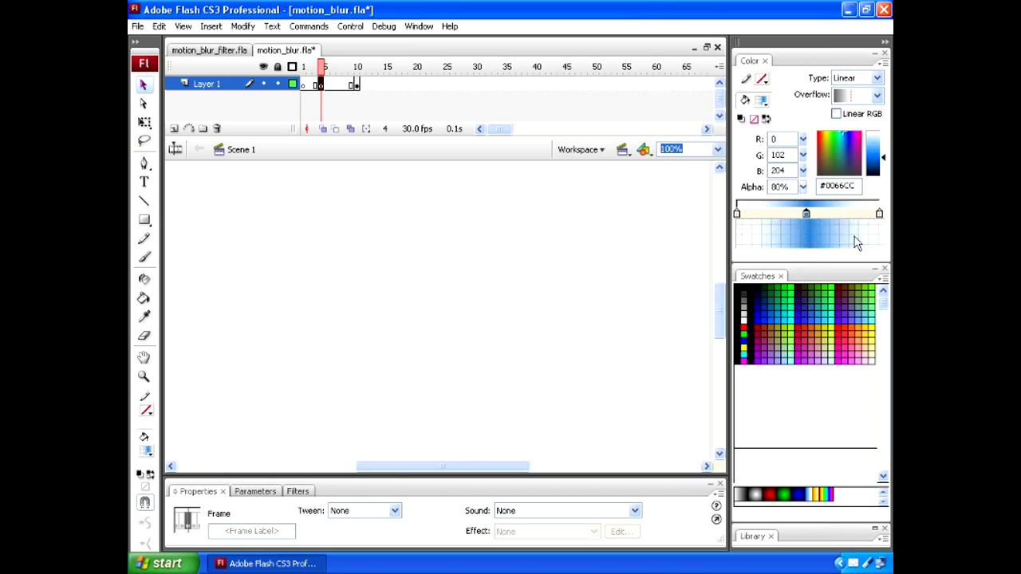
click(803, 188)
drag(803, 189, 801, 194)
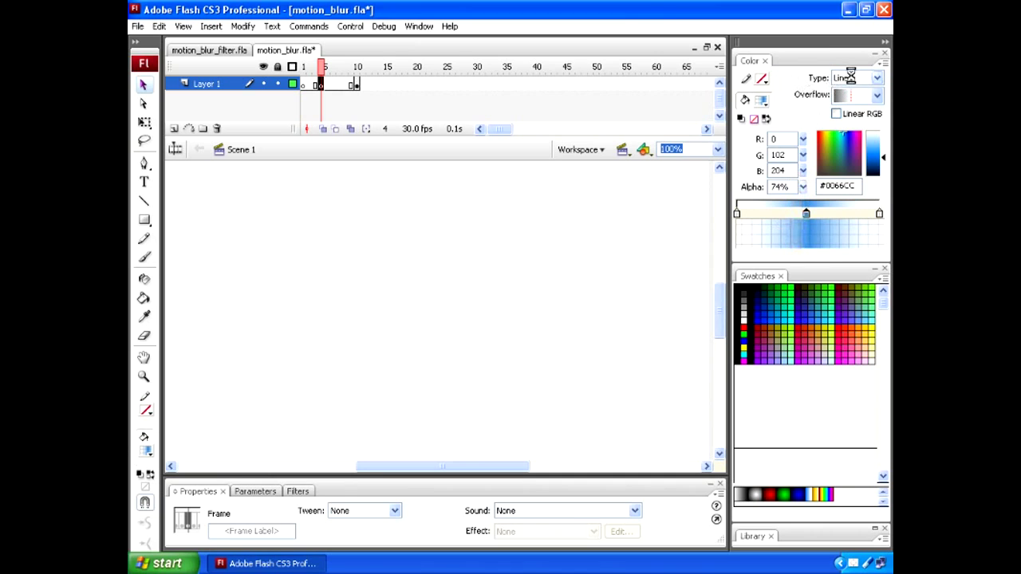
click(883, 64)
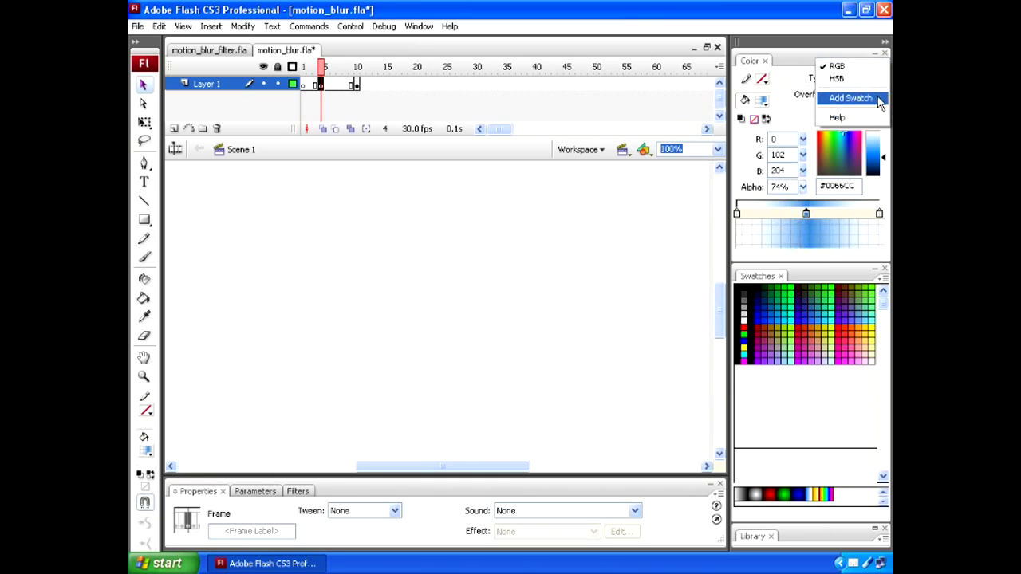
click(871, 100)
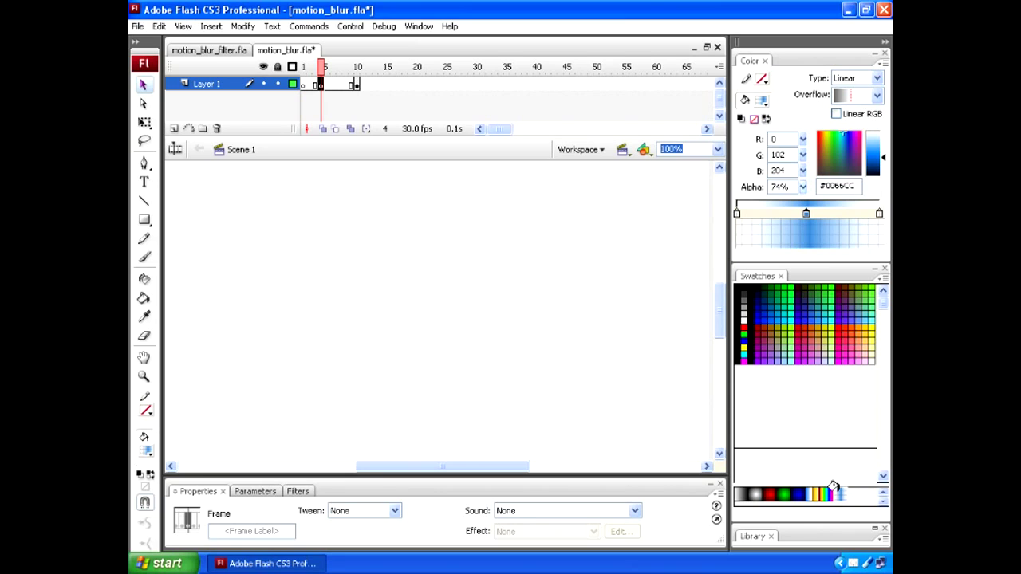
Step: Show onion skins through frame 10 and draw a long, thin gradient rectangle at text height, extending left from the text's first letters
click(323, 130)
drag(337, 69, 359, 67)
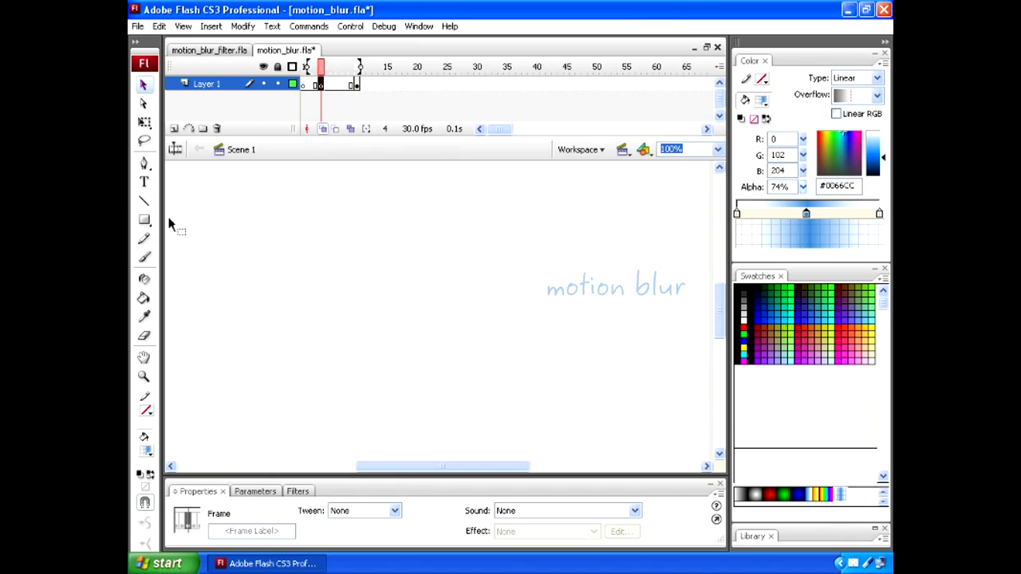
click(148, 221)
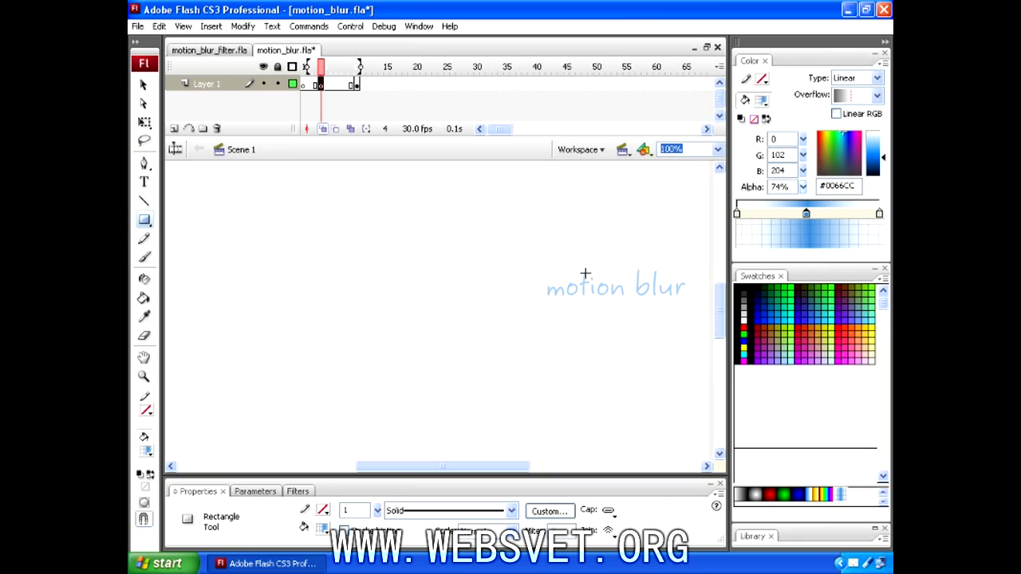
drag(586, 273, 275, 296)
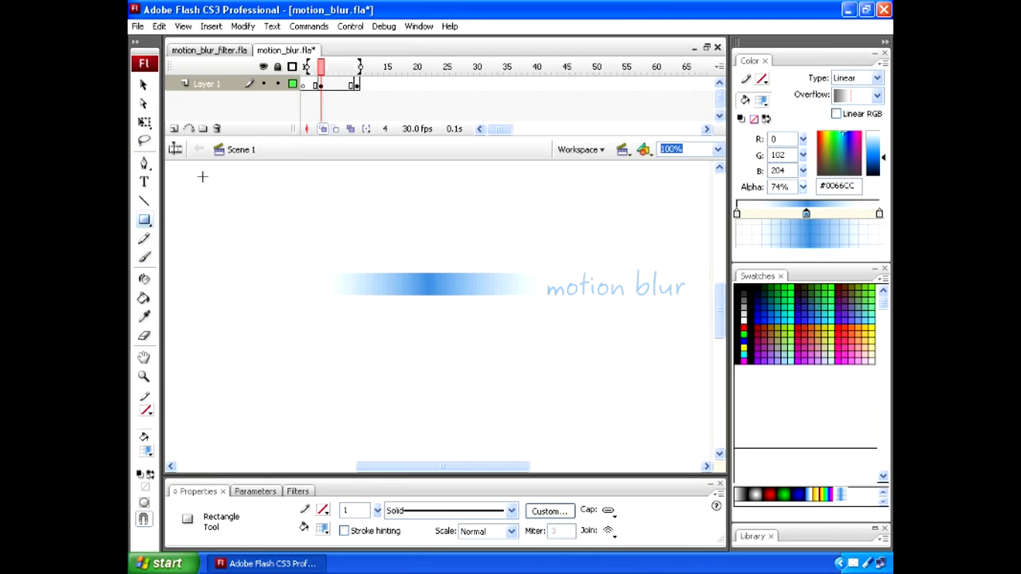
Step: Convert the gradient rectangle to a graphic symbol named "blur"
click(144, 85)
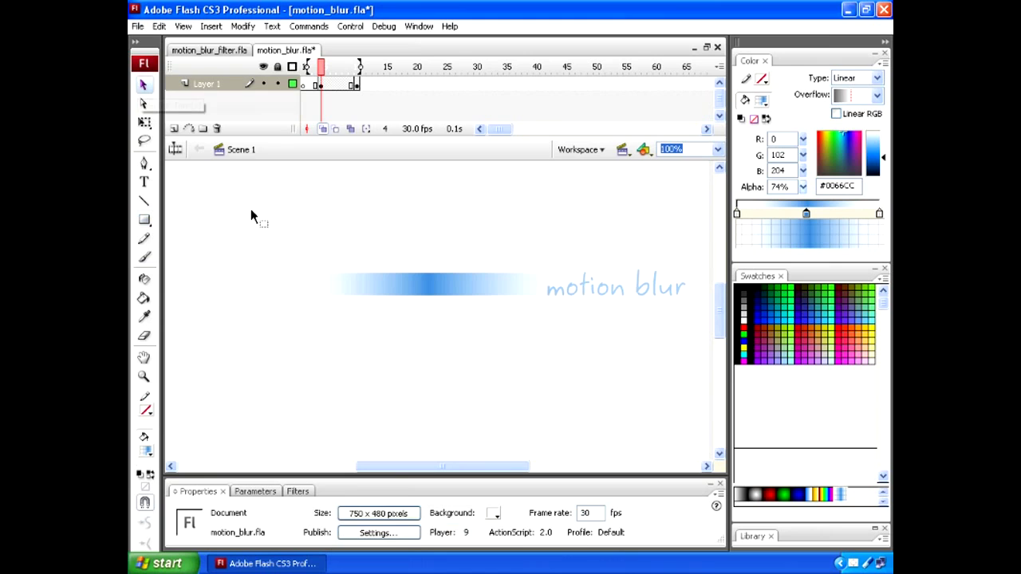
click(401, 289)
key(F8)
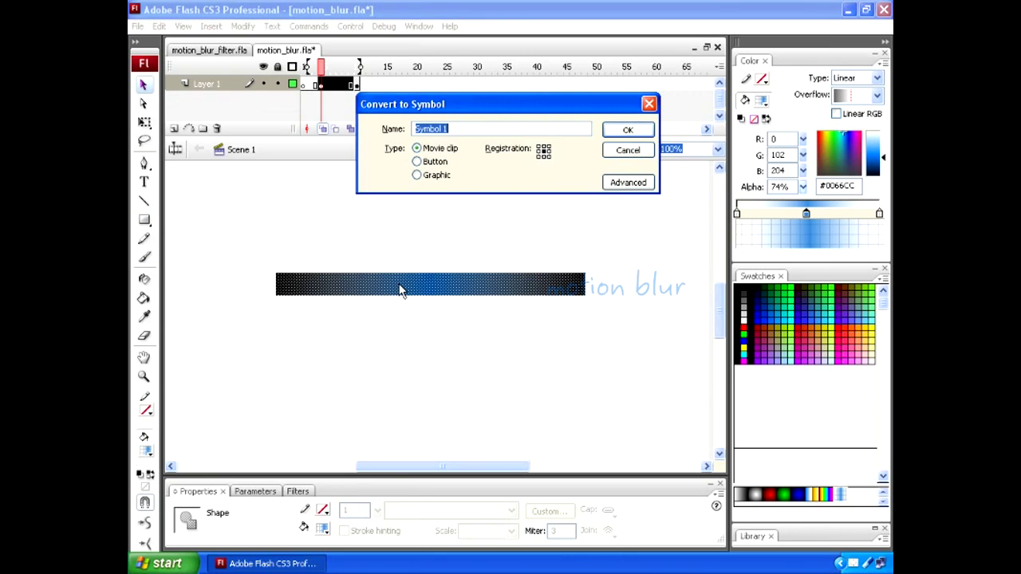
click(421, 176)
text(blur)
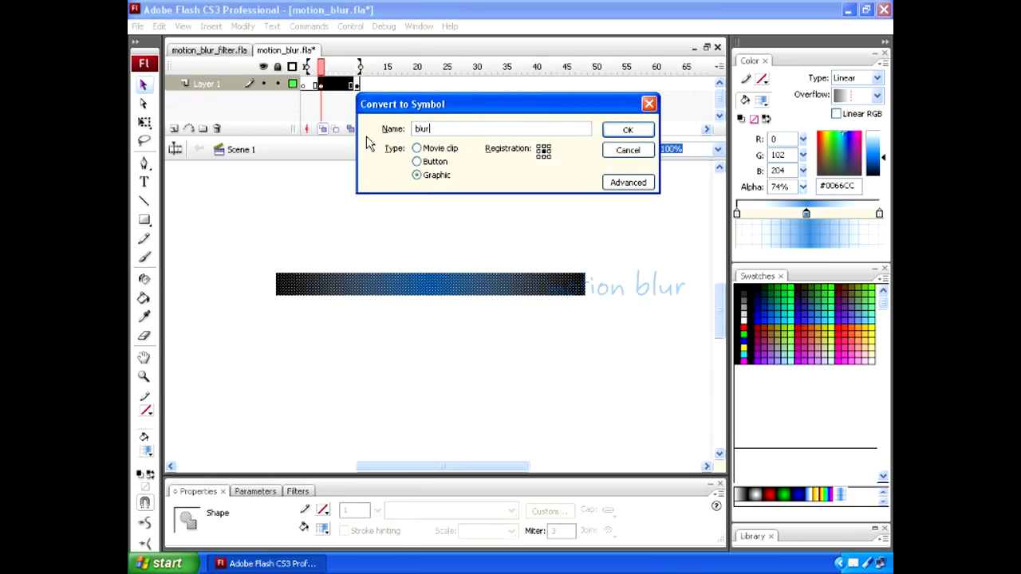
click(623, 132)
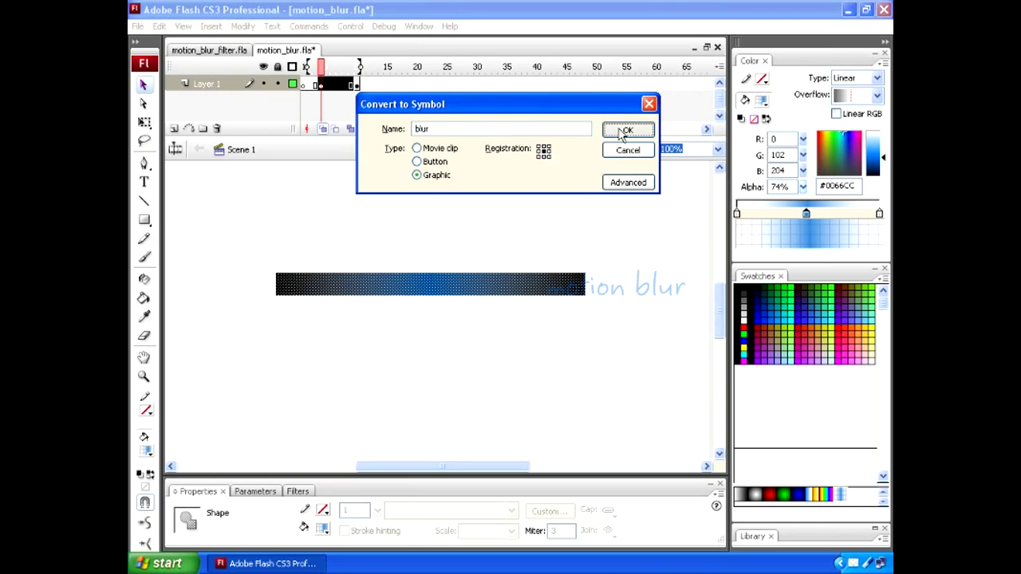
Step: Turn off onion skinning and insert a keyframe at frame 9 of Layer 1
click(324, 133)
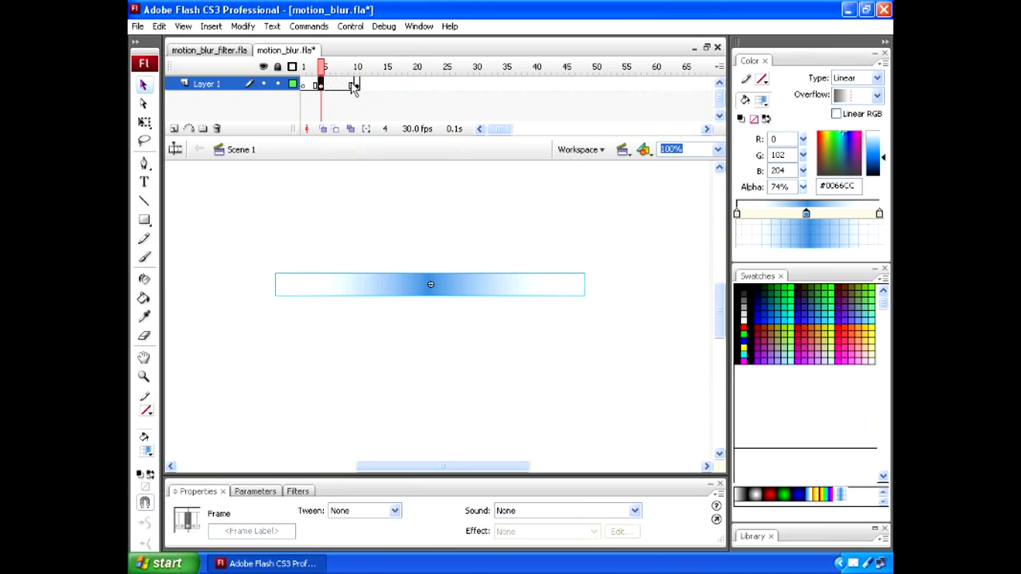
click(353, 86)
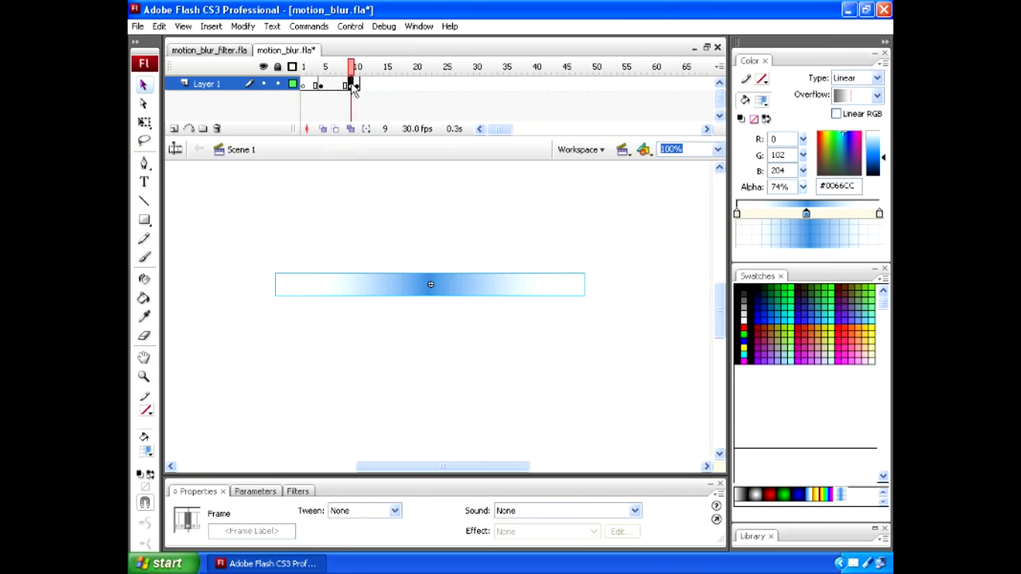
key(F6)
Step: Shift the blur graphic at frame 4 straight left until only its faded right end remains in view
click(322, 86)
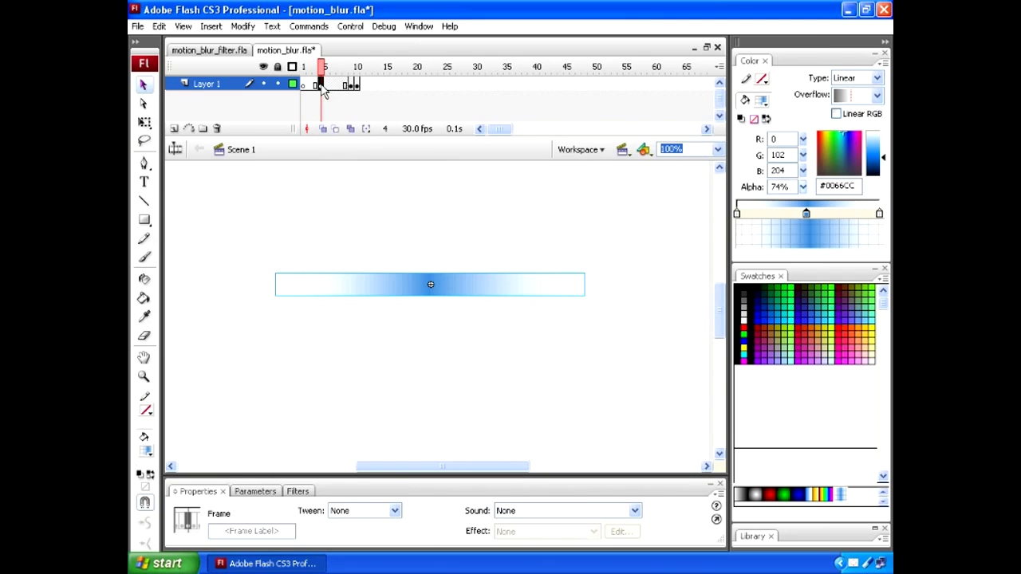
key(shift+Left)
key(shift+Left)
key(shift+Left)
key(shift+Left)
key(shift+Left)
key(shift+Left)
key(shift+Left)
key(shift+Left)
key(shift+Left)
key(shift+Left)
key(shift+Left)
key(shift+Left)
key(shift+Left)
key(shift+Left)
key(shift+Left)
key(shift+Left)
key(shift+Left)
key(shift+Left)
key(shift+Left)
key(shift+Left)
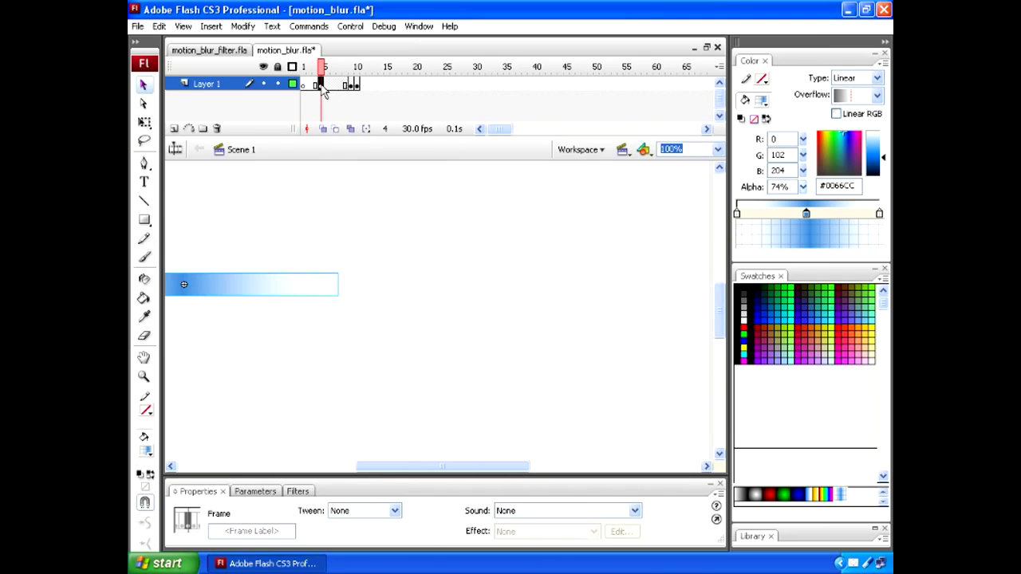
key(shift+Left)
key(shift+Left)
key(shift+Left)
key(shift+Left)
key(shift+Left)
key(shift+Left)
key(shift+Left)
key(shift+Left)
key(shift+Left)
key(shift+Left)
key(shift+Left)
key(shift+Left)
key(shift+Left)
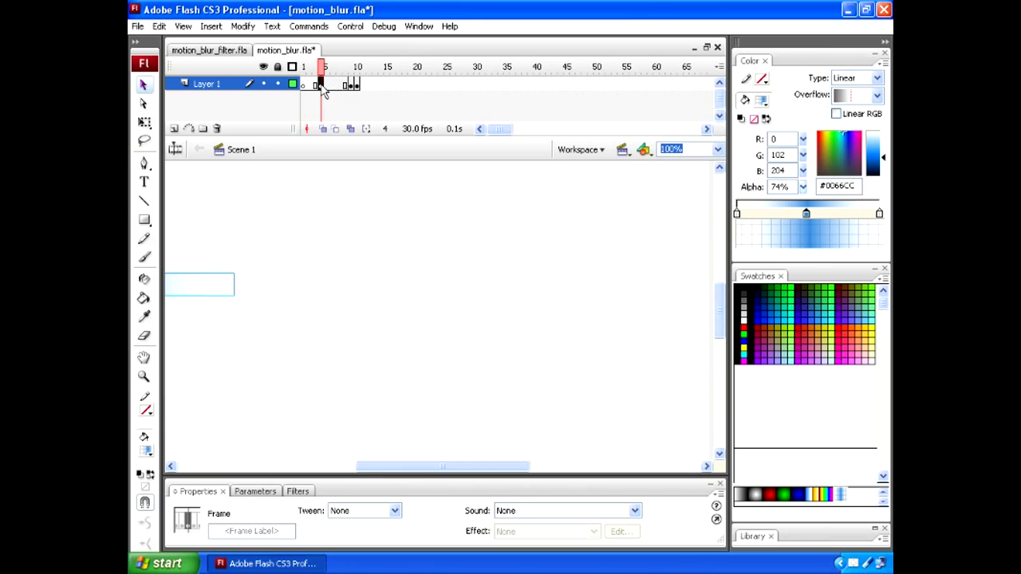
key(shift+Left)
key(shift+Left)
Step: Create a motion tween between the keyframes at frames 4 and 9 and preview it up to frame 10
right_click(333, 88)
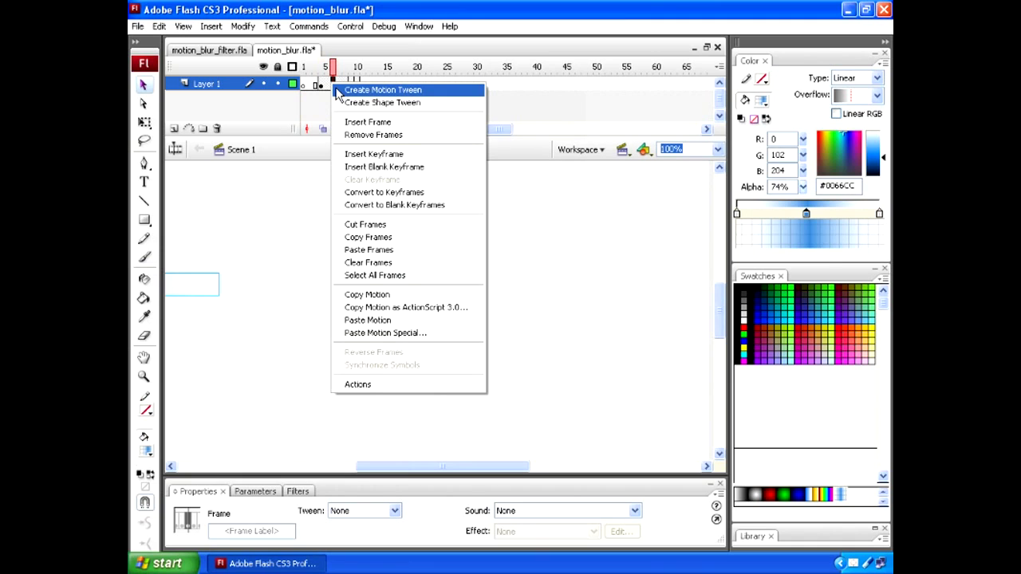
click(381, 90)
drag(340, 70, 360, 94)
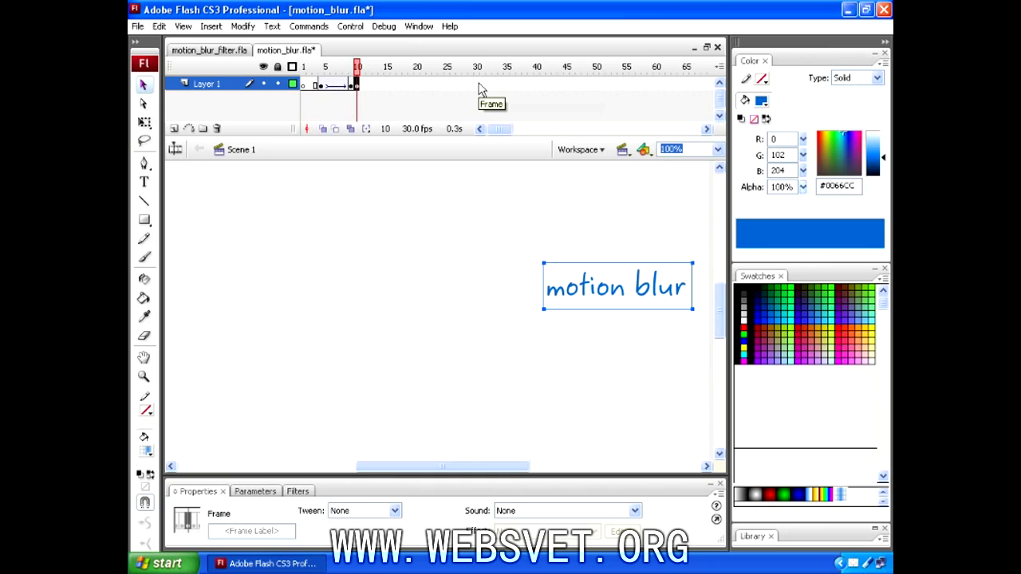
Step: Extend Layer 1 to frame 50 and test the movie
click(596, 84)
key(F5)
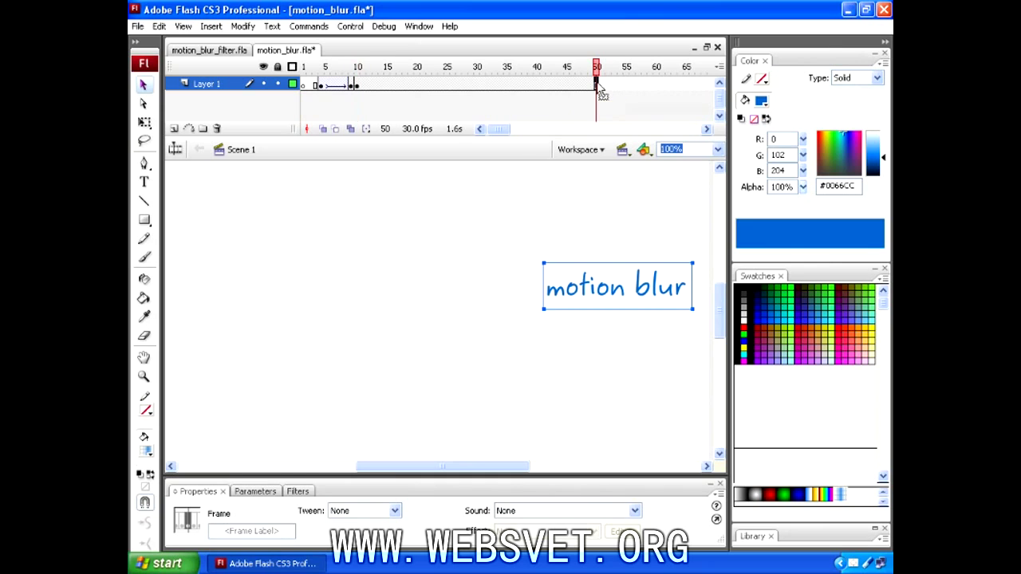
click(425, 85)
drag(420, 84, 367, 134)
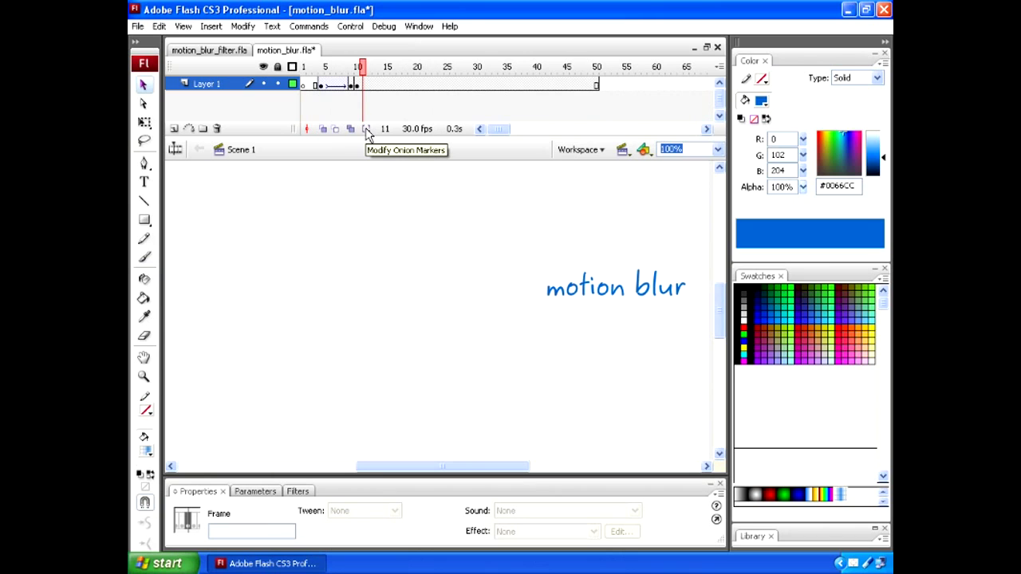
key(ctrl+Return)
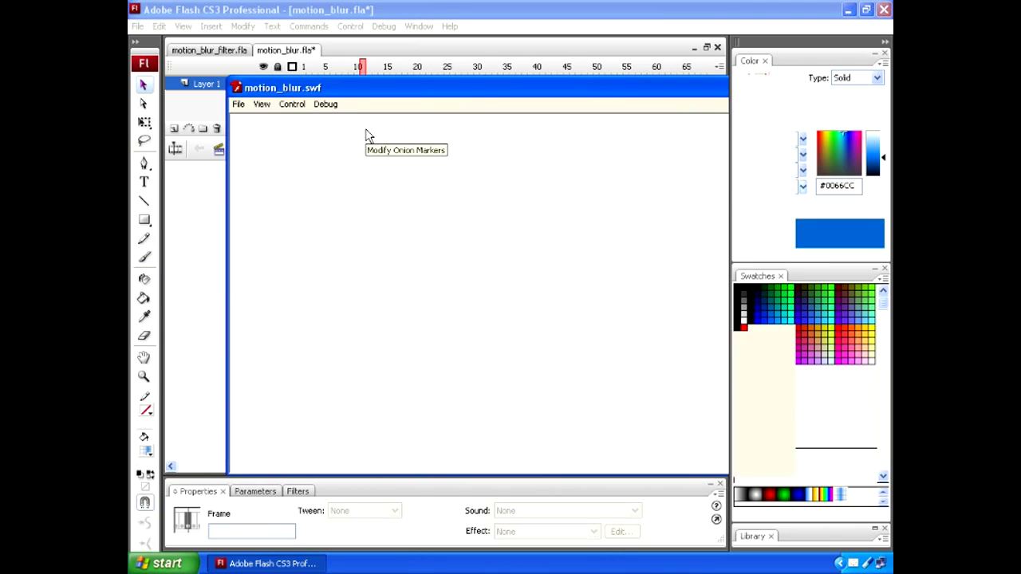
Step: Close the test movie and nudge the blur graphic at frame 9 horizontally to the right, closer to the text's position
drag(570, 87, 495, 77)
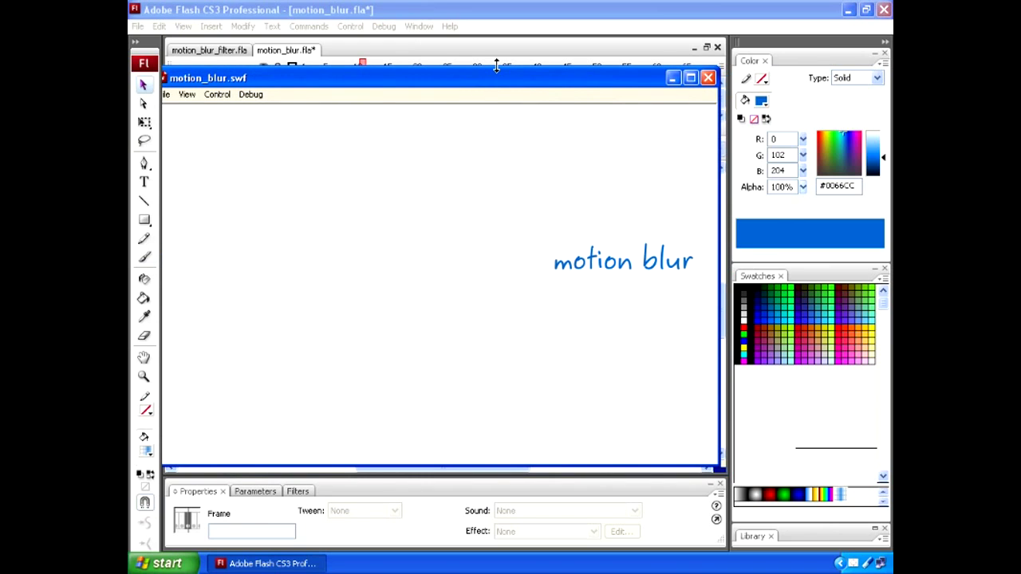
click(708, 79)
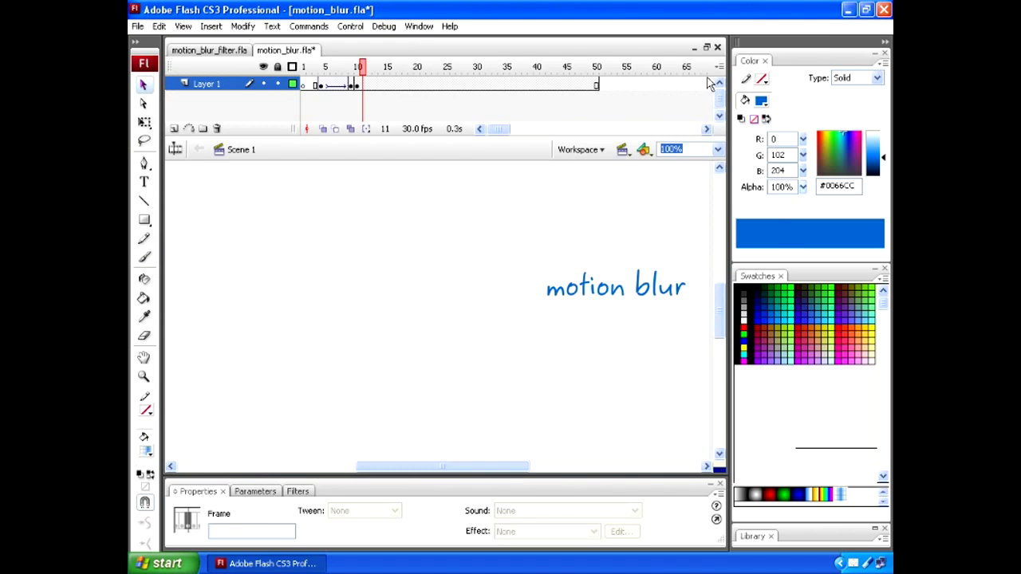
click(351, 86)
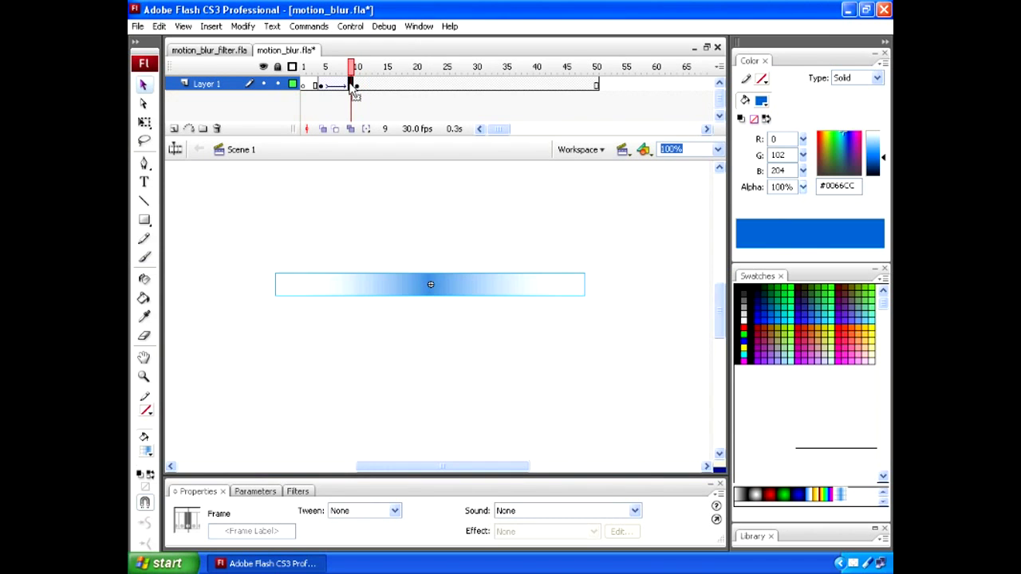
key(Right)
key(Right)
key(Right)
key(Right)
key(Right)
key(Right)
key(Right)
key(Right)
key(Right)
key(Right)
key(Right)
key(Right)
key(Right)
key(Right)
key(Right)
key(Right)
key(Right)
key(Right)
key(Right)
key(Right)
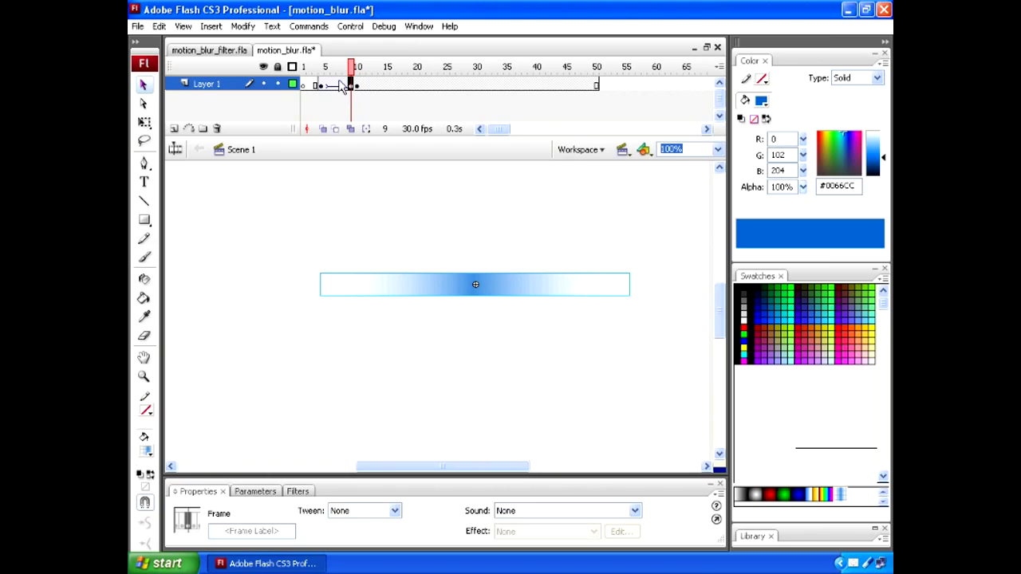
Step: Move the motion tween's starting keyframe from frame 4 to frame 2 of Layer 1
click(320, 84)
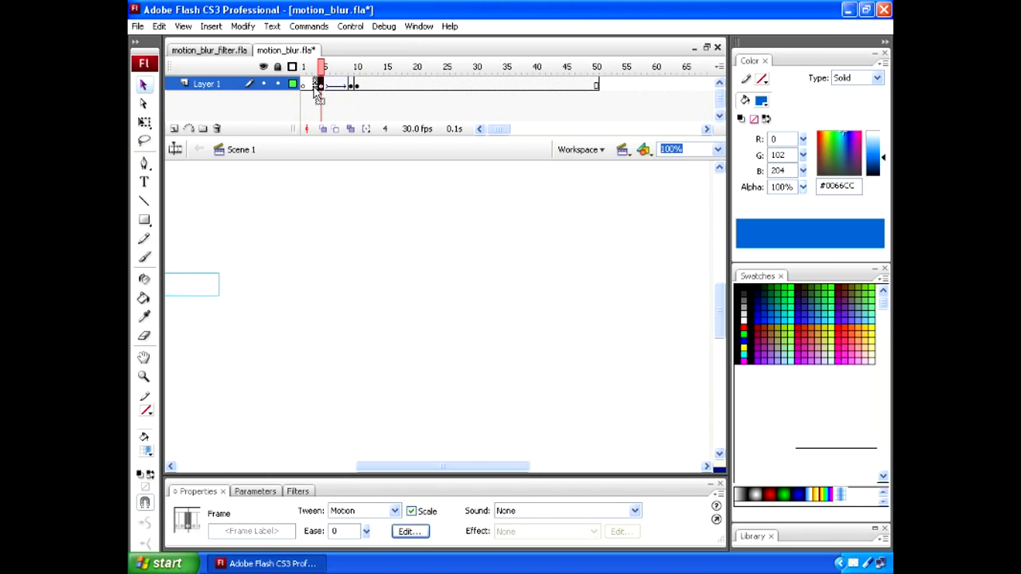
click(310, 86)
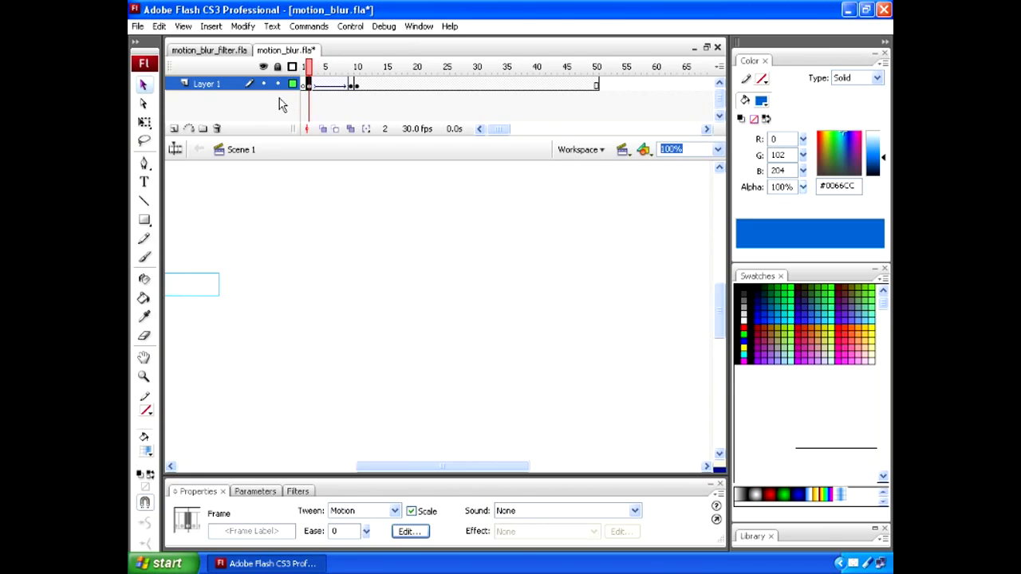
Step: Lengthen the tween by inserting two frames at frame 4, and play the test movie once
click(320, 84)
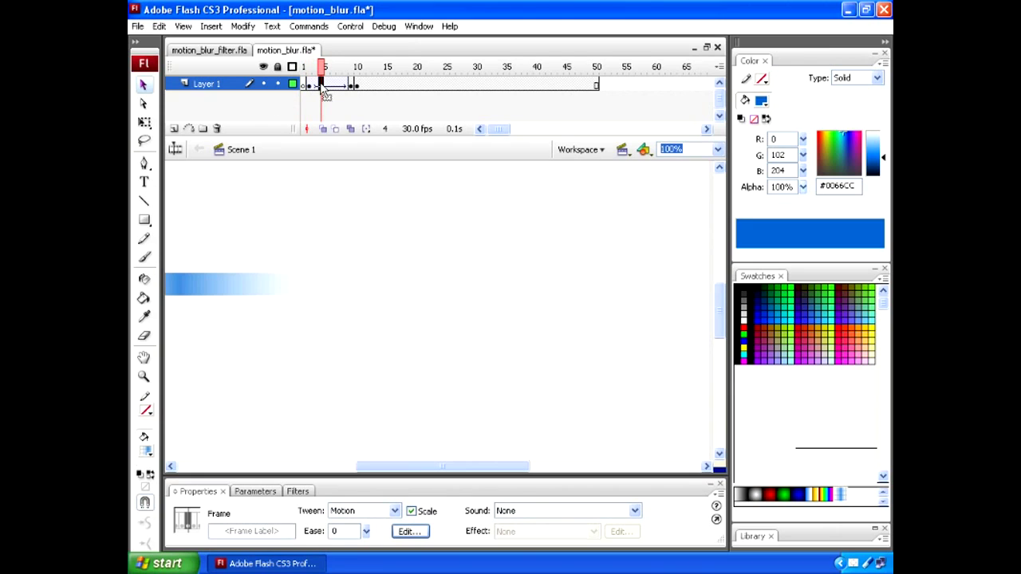
key(F5)
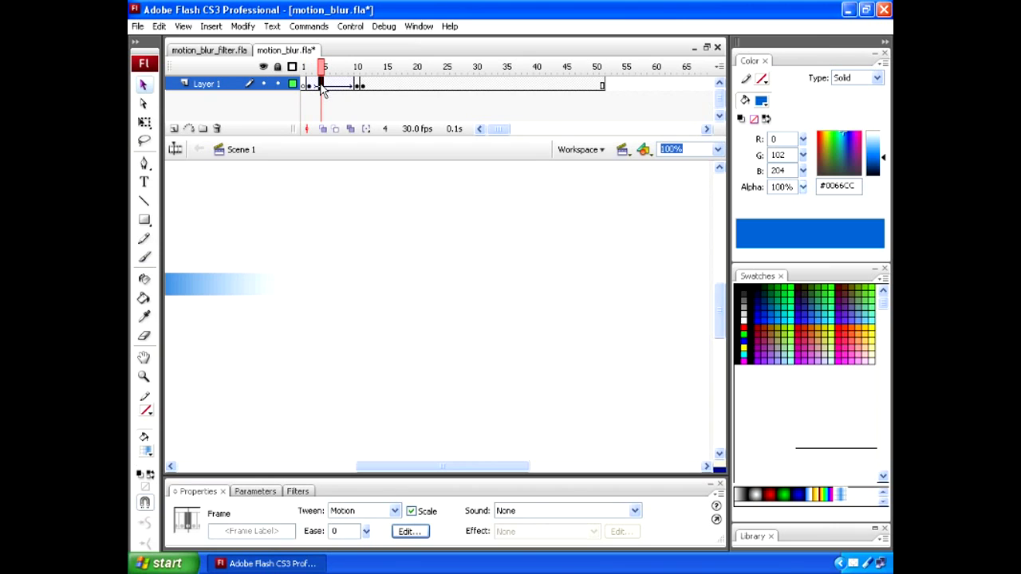
key(F5)
key(ctrl+Return)
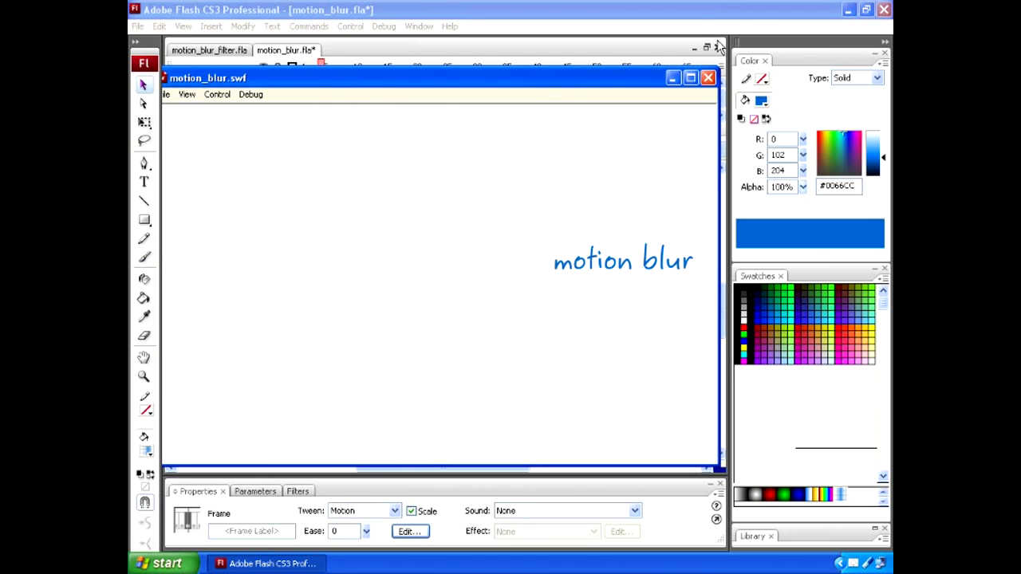
click(708, 77)
Step: Shorten the tween by removing frames 4 to 6 and check the faster sweep in a test movie
drag(324, 93, 339, 94)
right_click(338, 95)
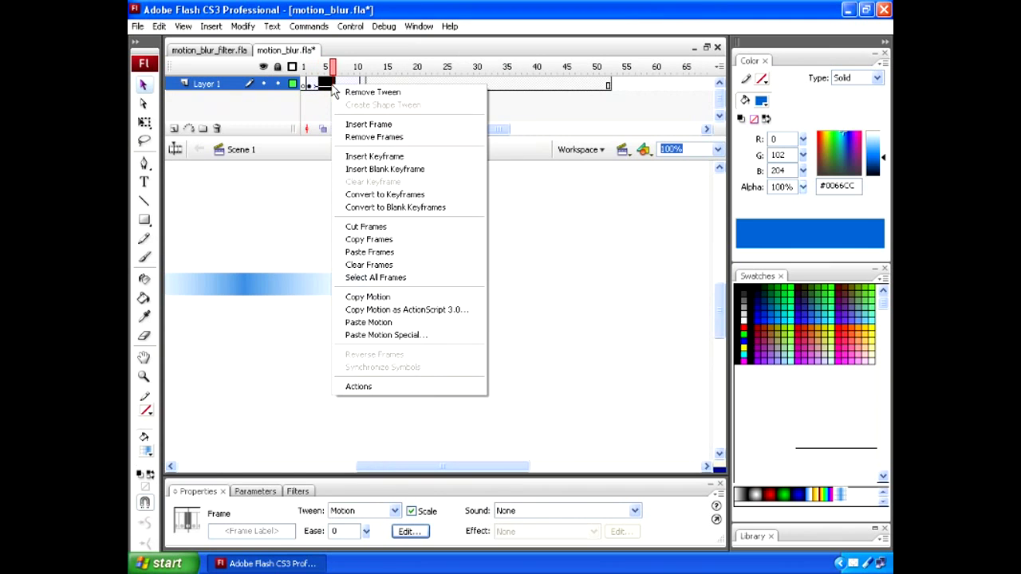
click(375, 136)
key(ctrl+Return)
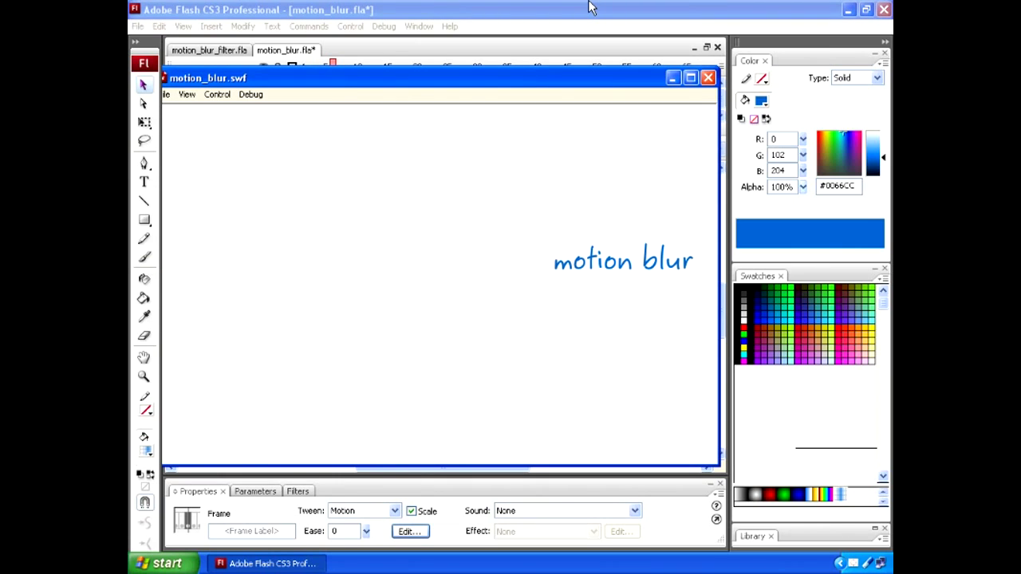
click(708, 77)
Step: Switch to motion_blur_filter.fla and examine the text's symbol type and its blurred instances at frames 9 and 4
click(228, 54)
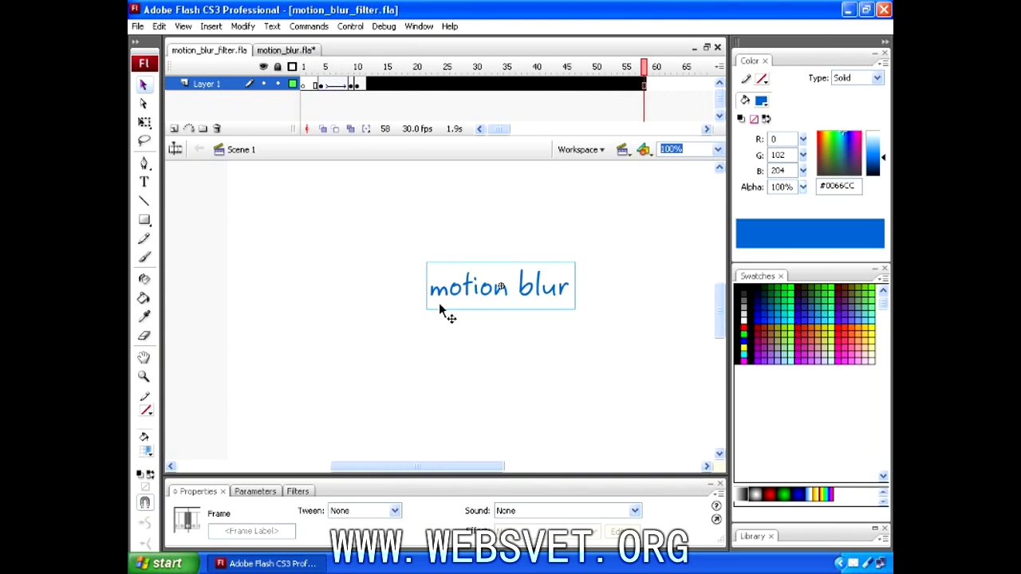
click(469, 288)
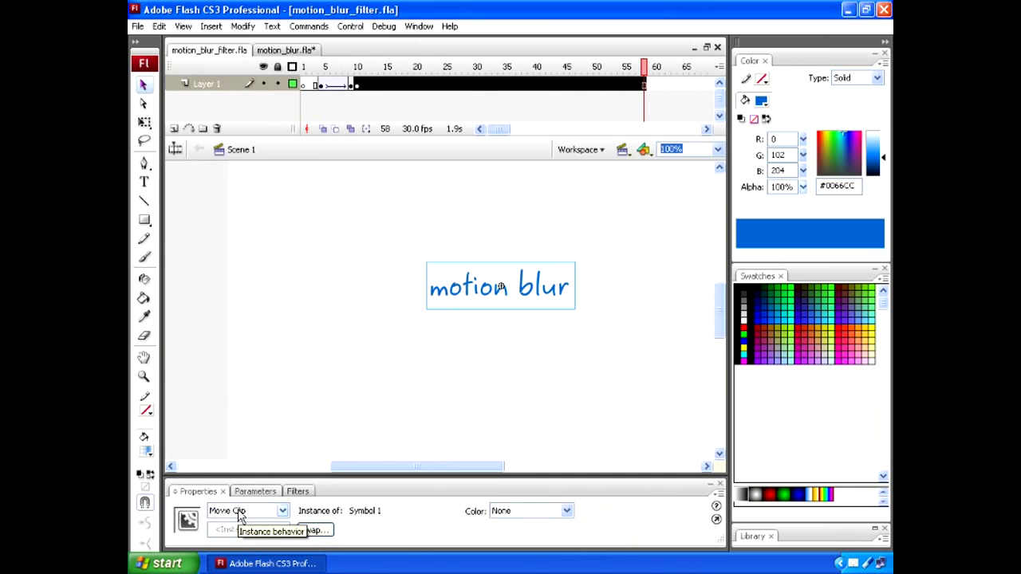
click(352, 86)
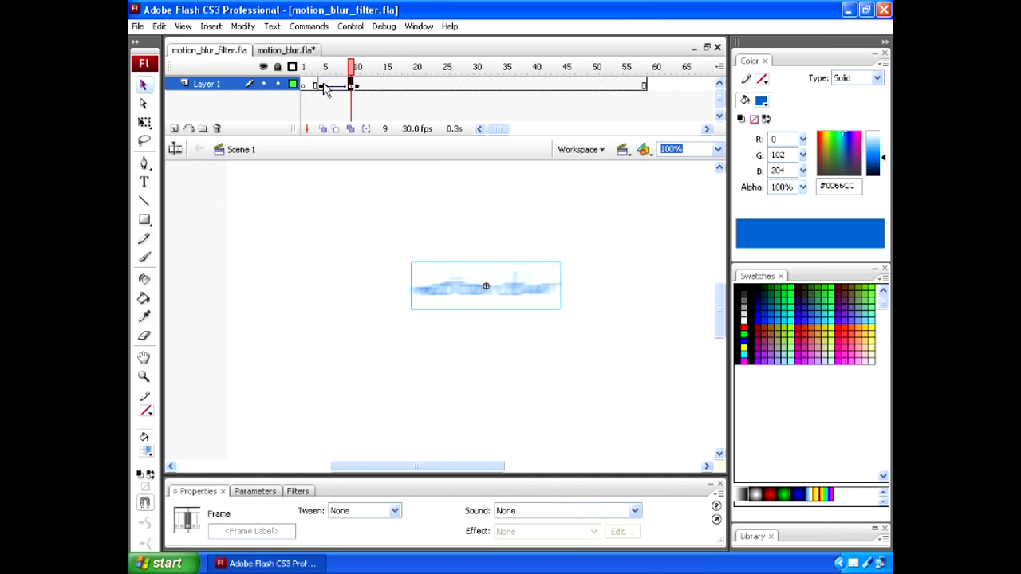
click(321, 86)
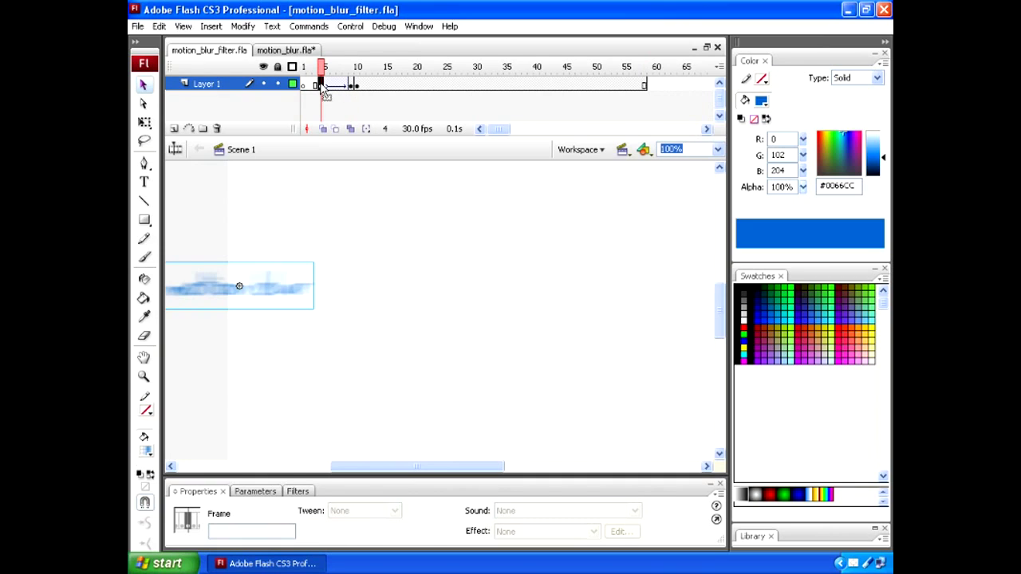
Step: Show the filter settings of the blurred text at frame 4 in a floating window and review the available filters
click(285, 292)
click(288, 492)
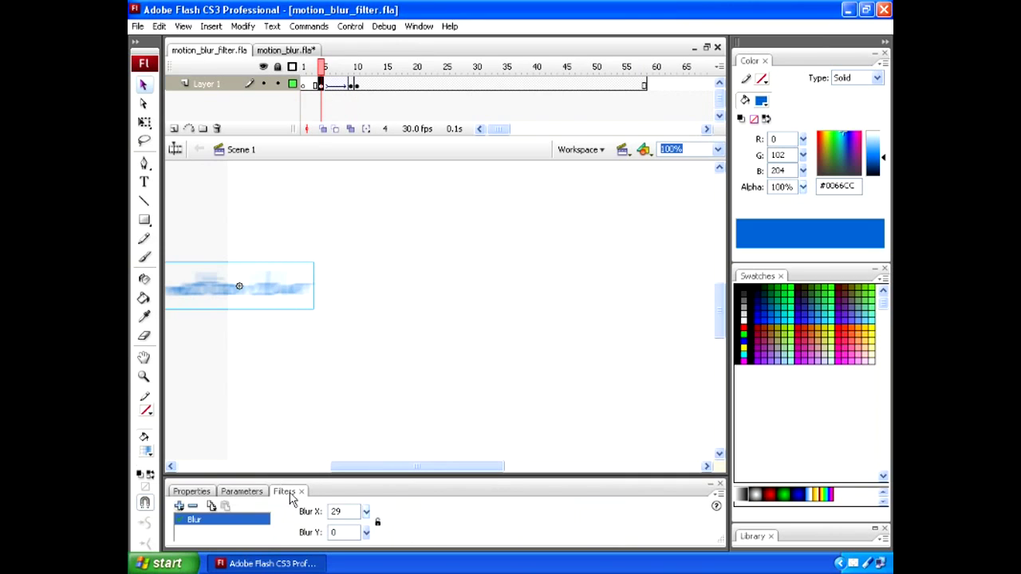
drag(269, 492, 217, 349)
click(220, 351)
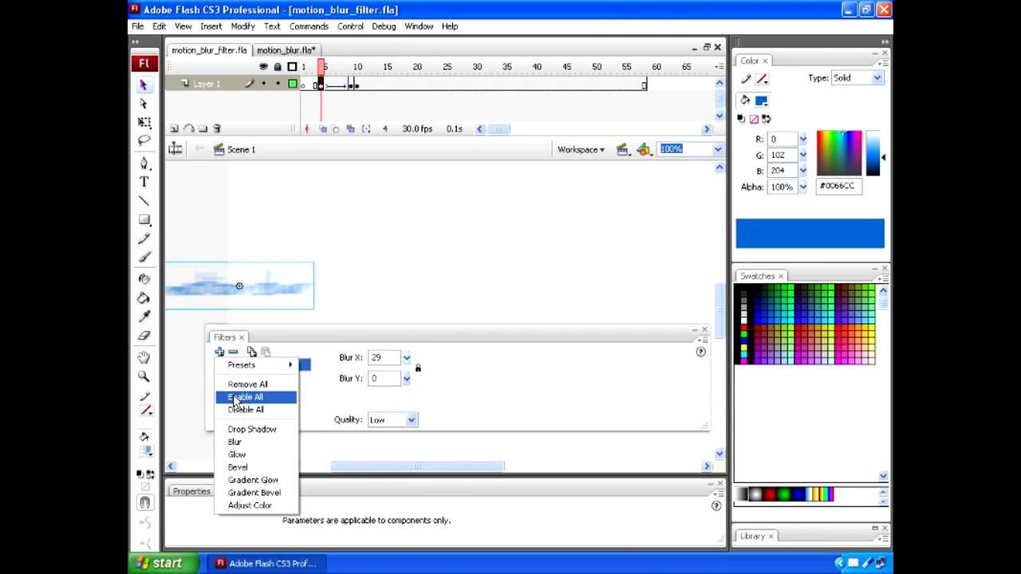
click(501, 375)
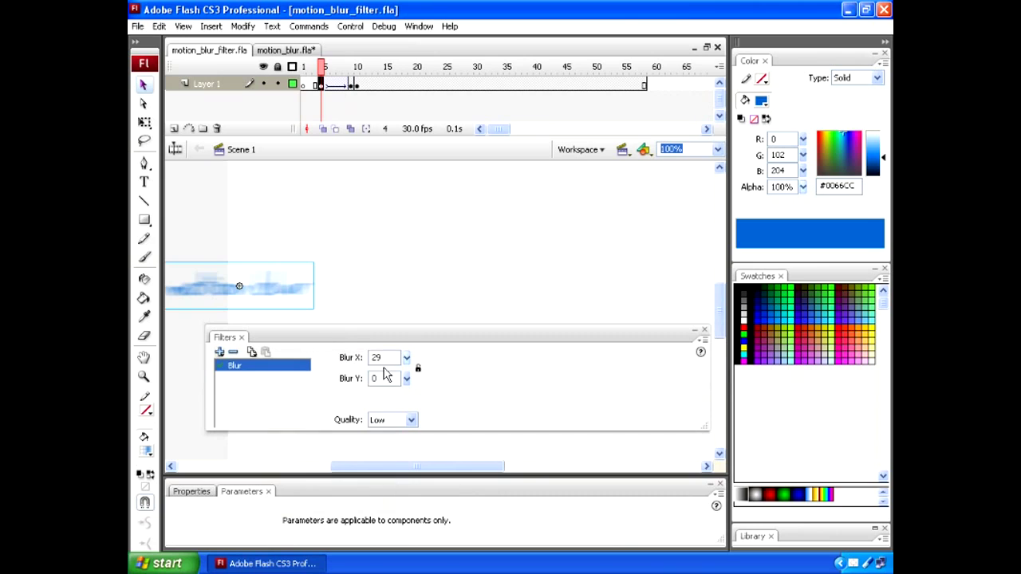
Step: Try linking the Blur X and Blur Y amounts at frame 4, and restore the unlinked Blur Y of 0
click(418, 370)
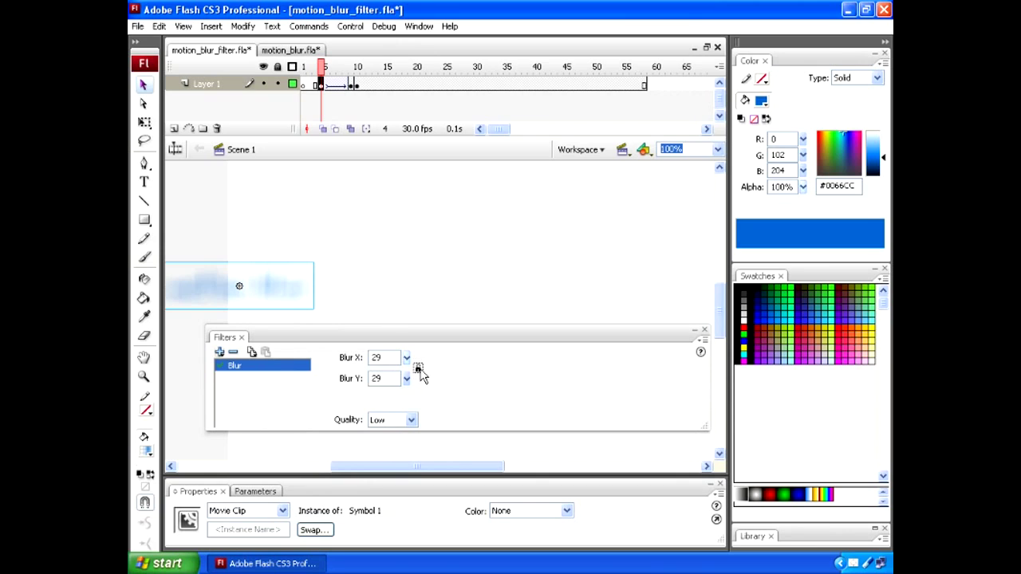
drag(401, 380, 344, 384)
click(375, 287)
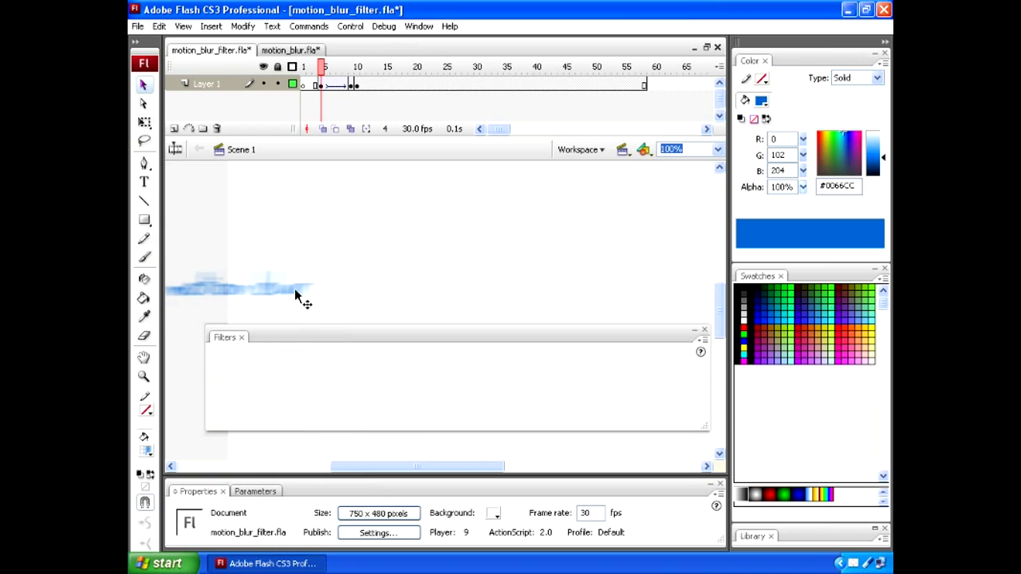
Step: Set Blur X to 91 for the text instance at frame 4
click(295, 288)
click(406, 359)
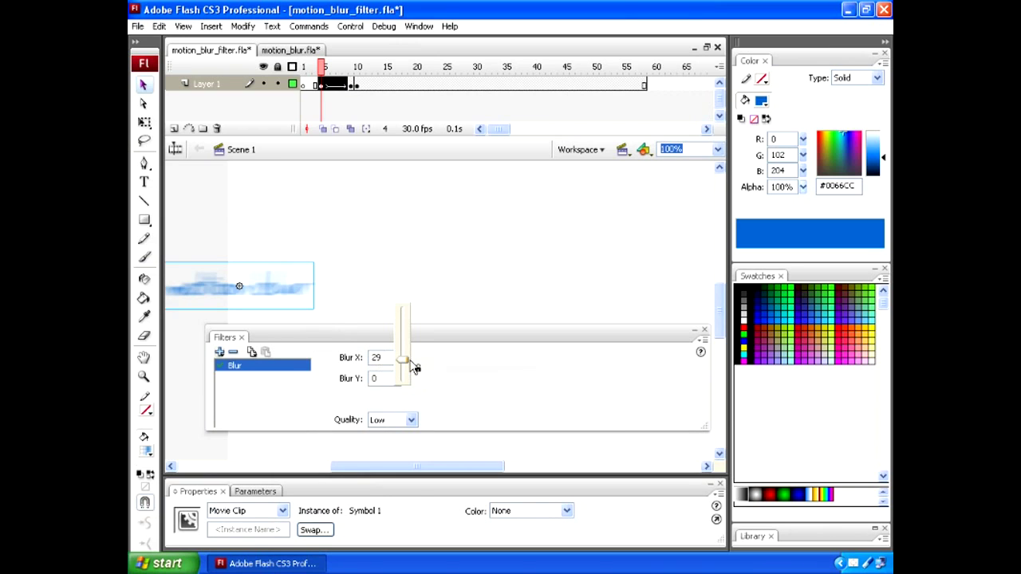
drag(408, 363, 408, 318)
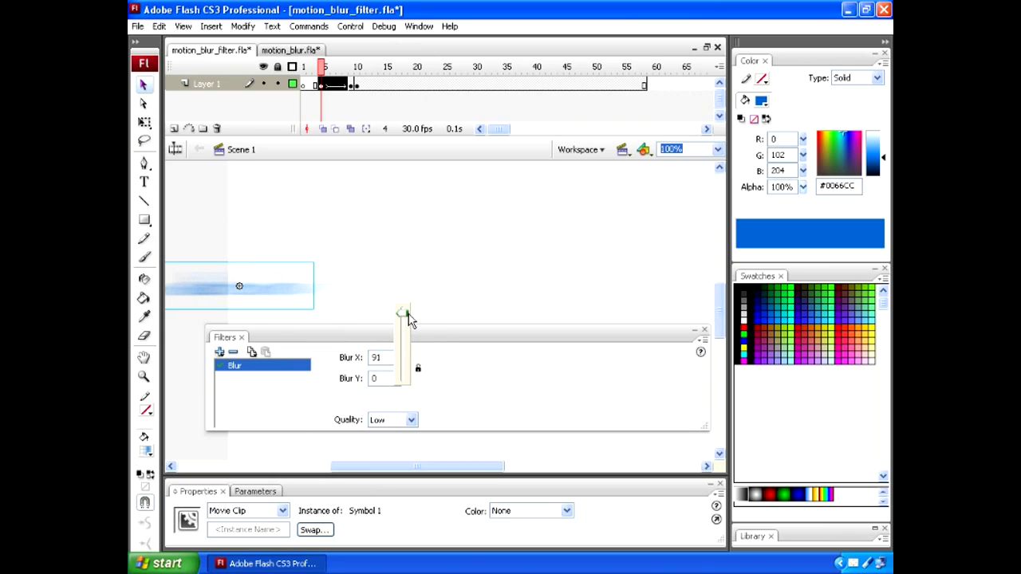
Step: Scrub the tween to frame 9, examine the blur there and the sharp text at frame 10, and test the movie
click(322, 68)
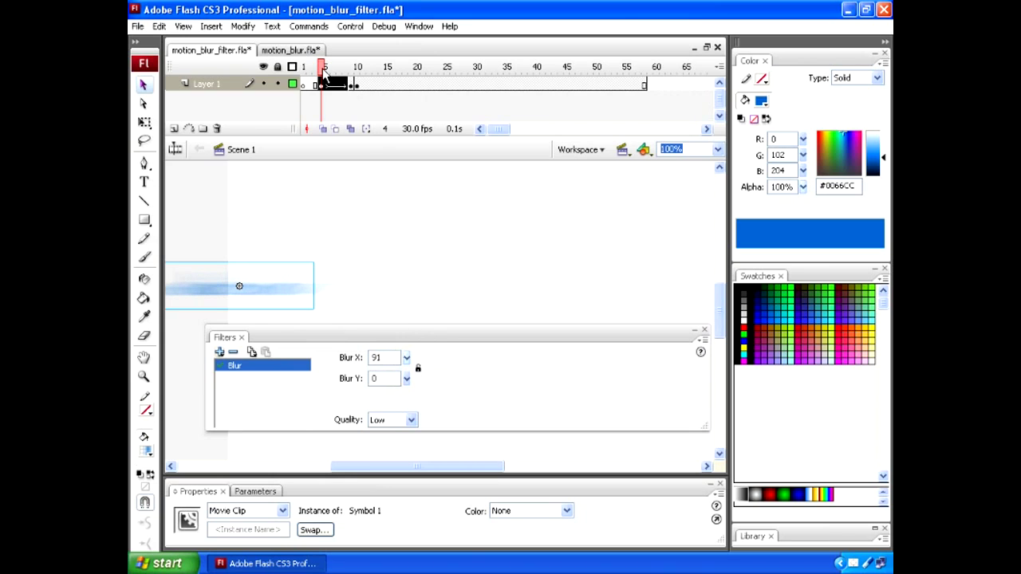
drag(321, 69, 351, 73)
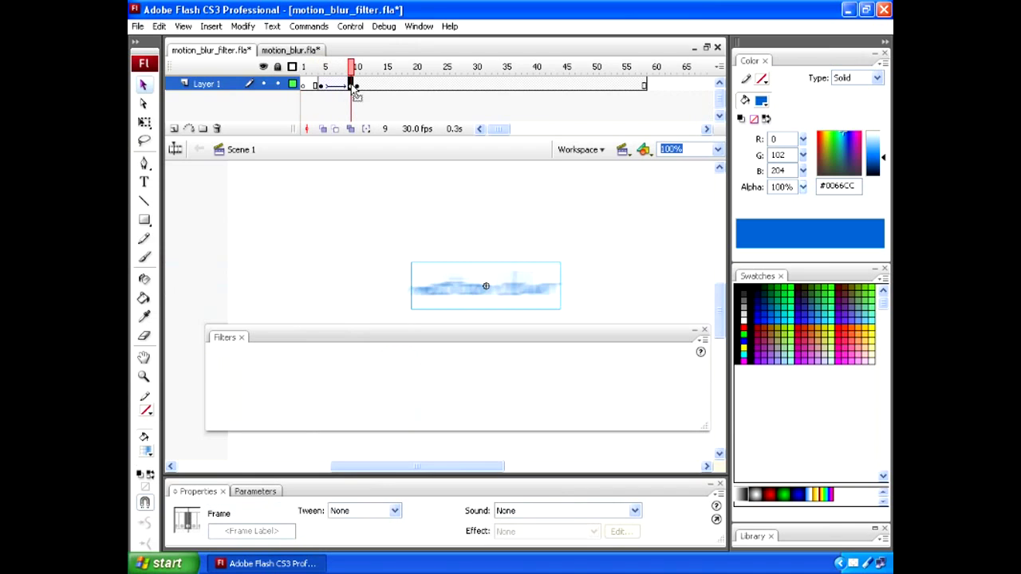
click(504, 291)
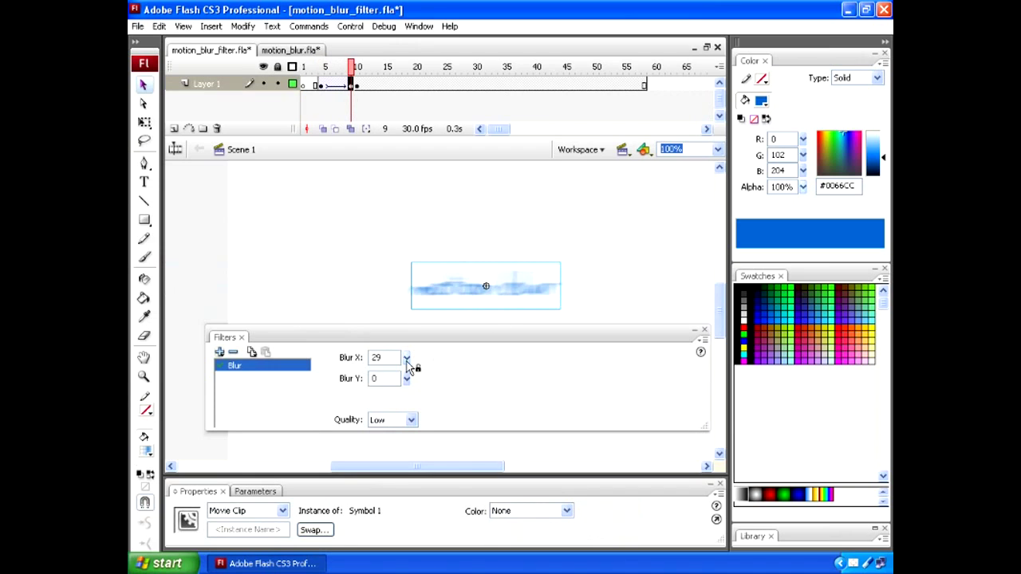
click(358, 88)
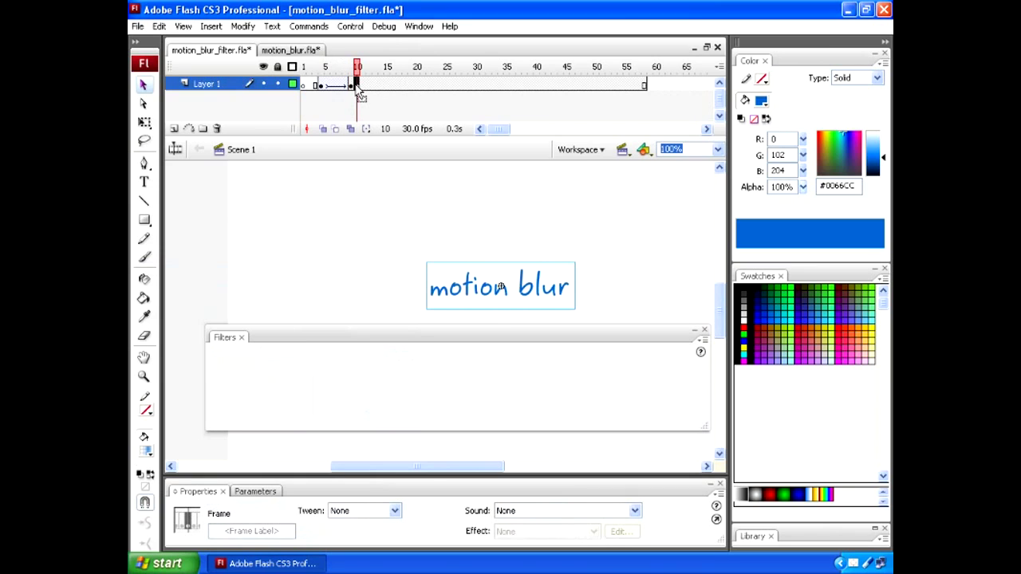
key(ctrl+Return)
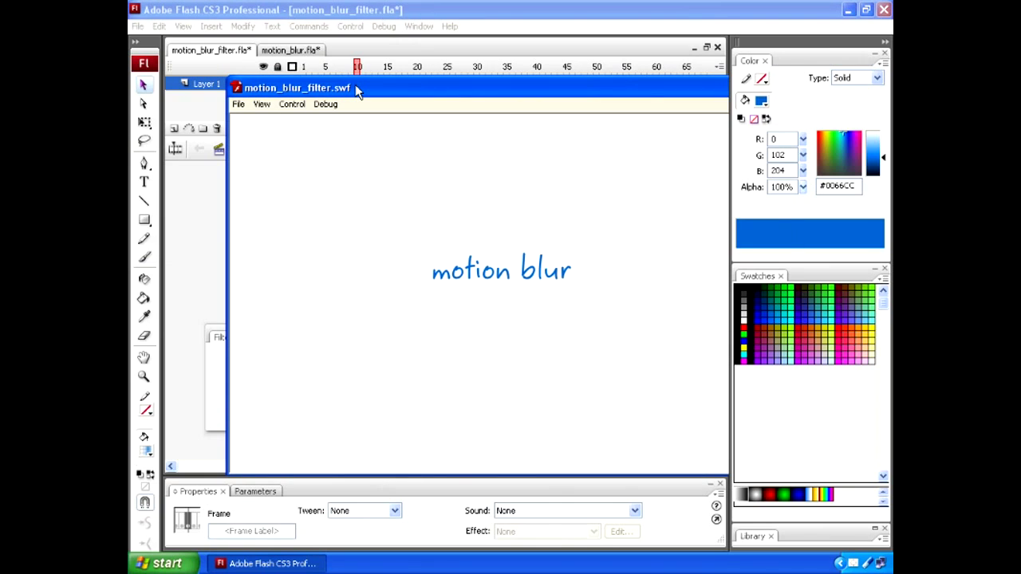